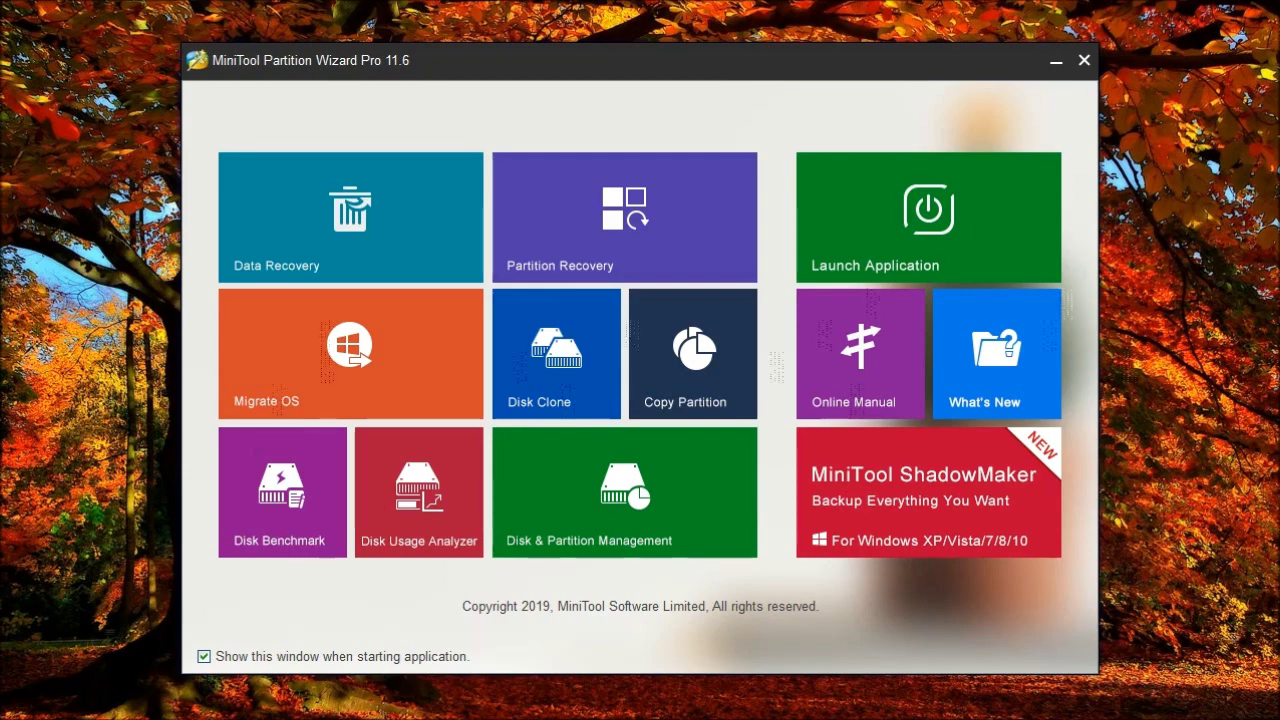
Step: Launch the Disk Usage Analyzer and scan the [M:] Win10 Pro drive
left_click(404, 527)
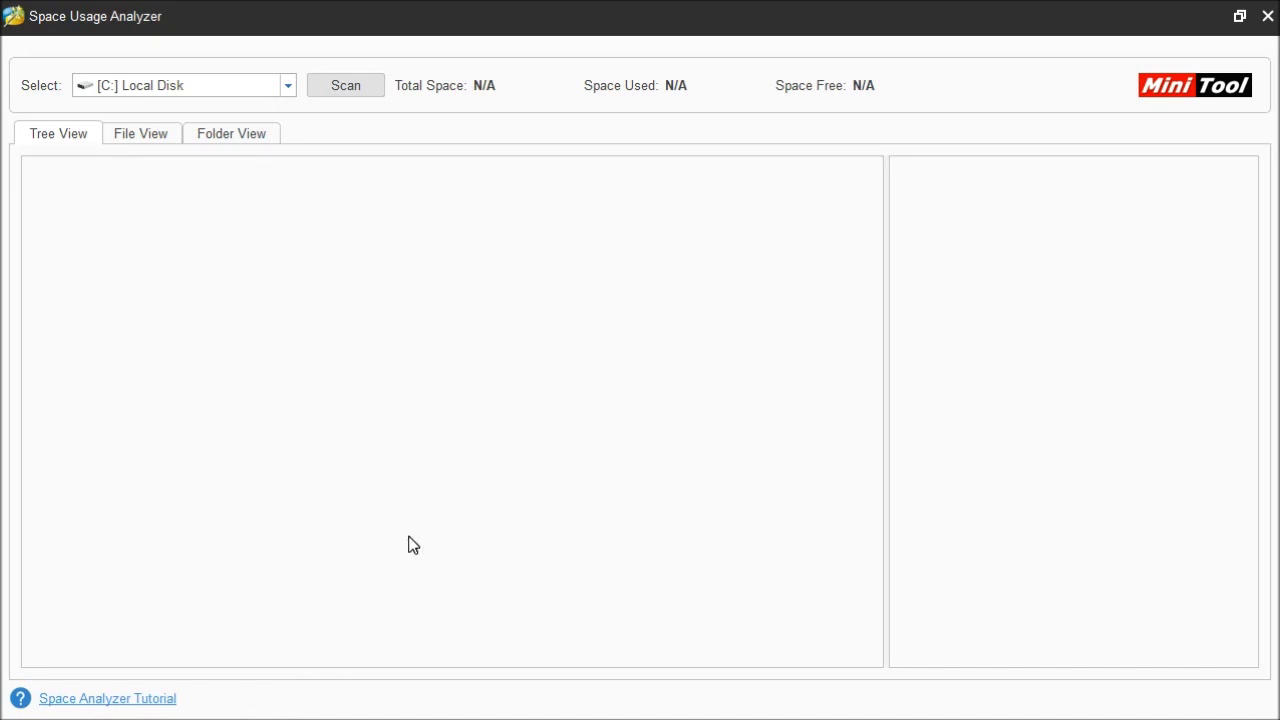
left_click(288, 87)
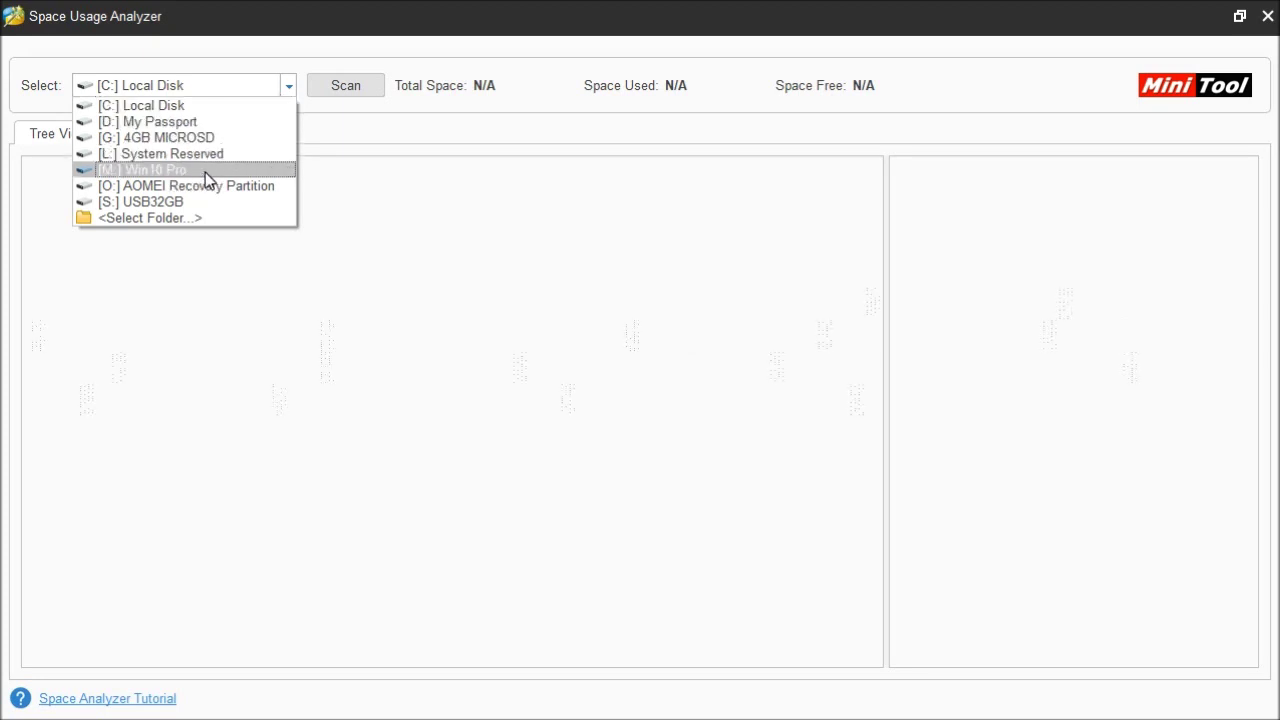
left_click(170, 170)
left_click(345, 85)
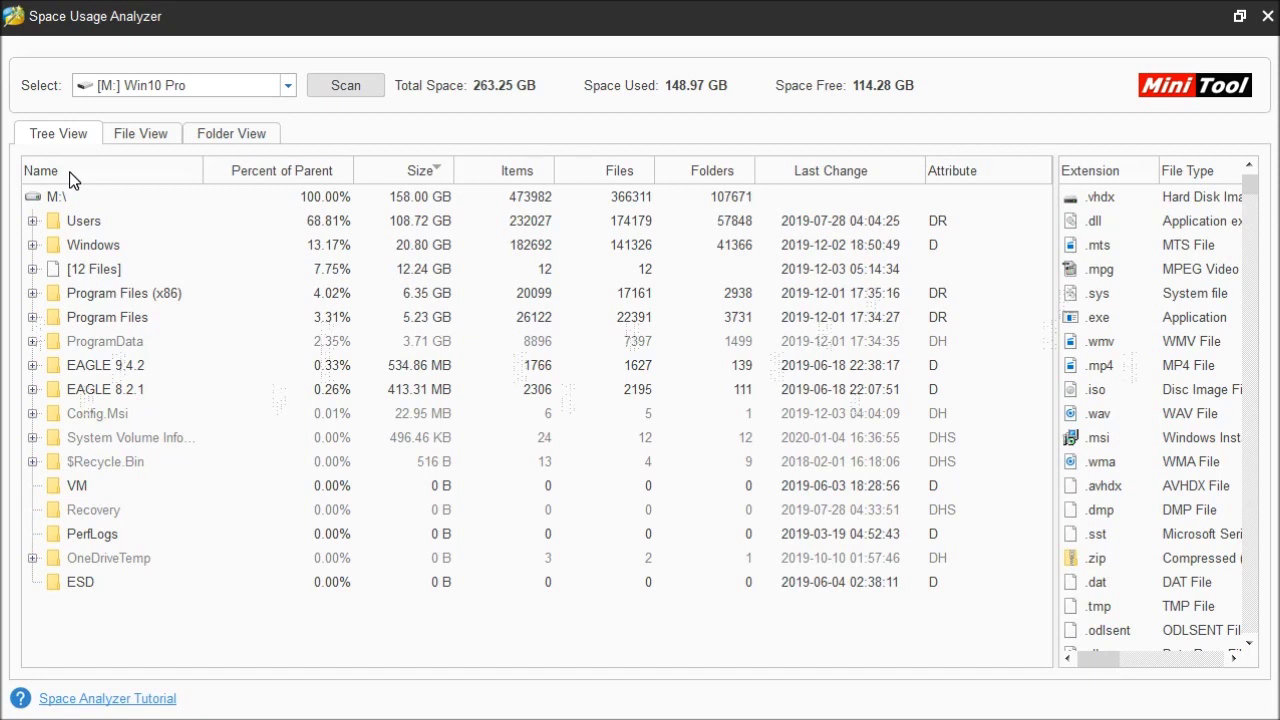
Step: Expand the Windows folder in the M: drive tree to inspect its subfolders, and collapse it again
left_click(70, 196)
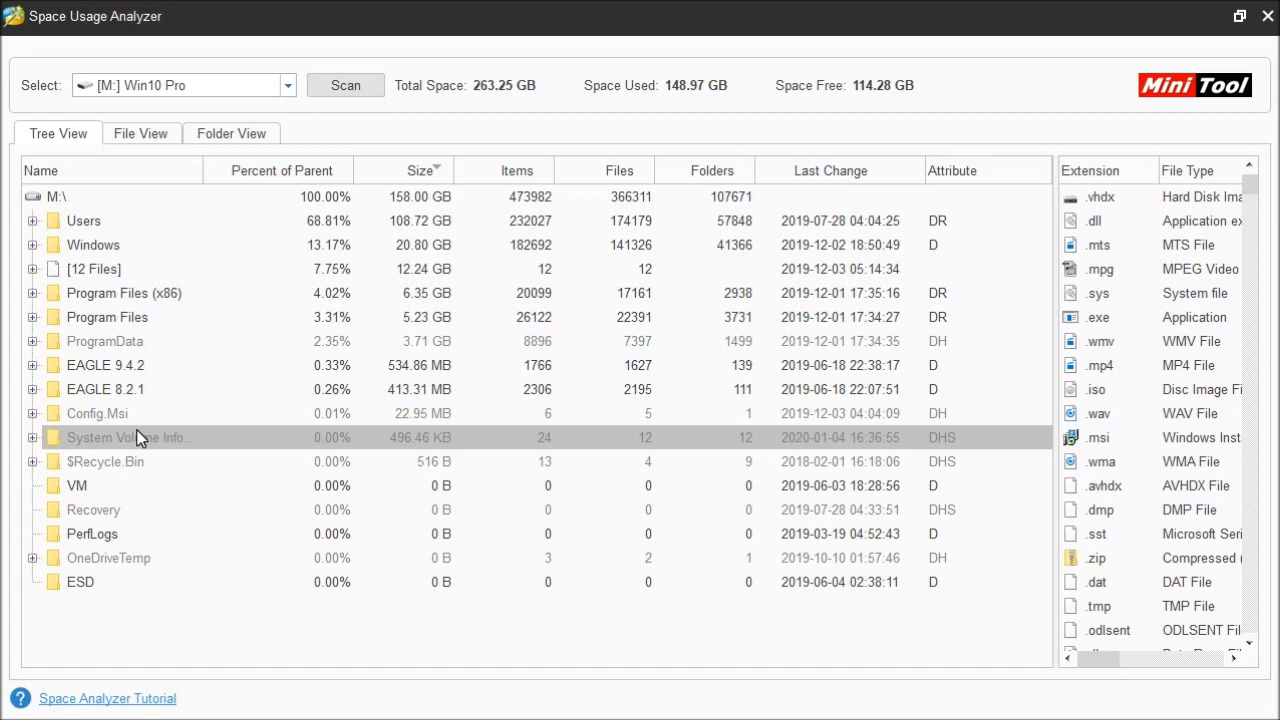
double_click(80, 252)
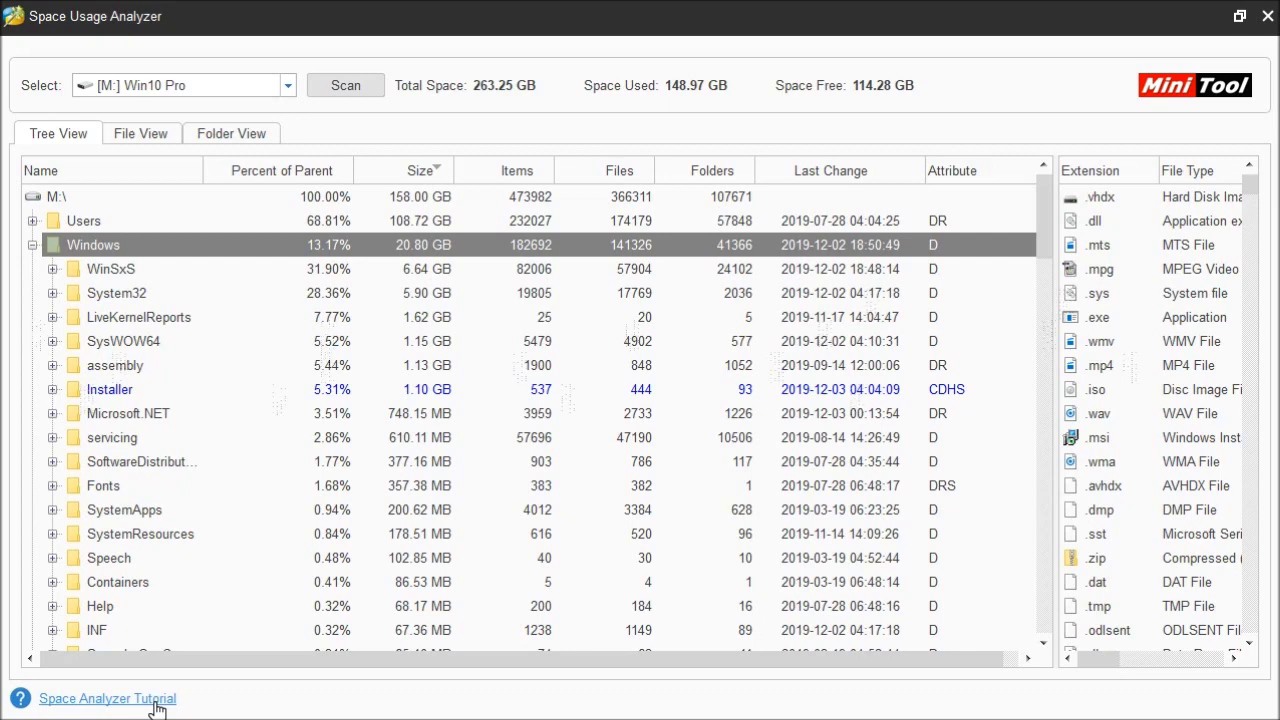
double_click(854, 247)
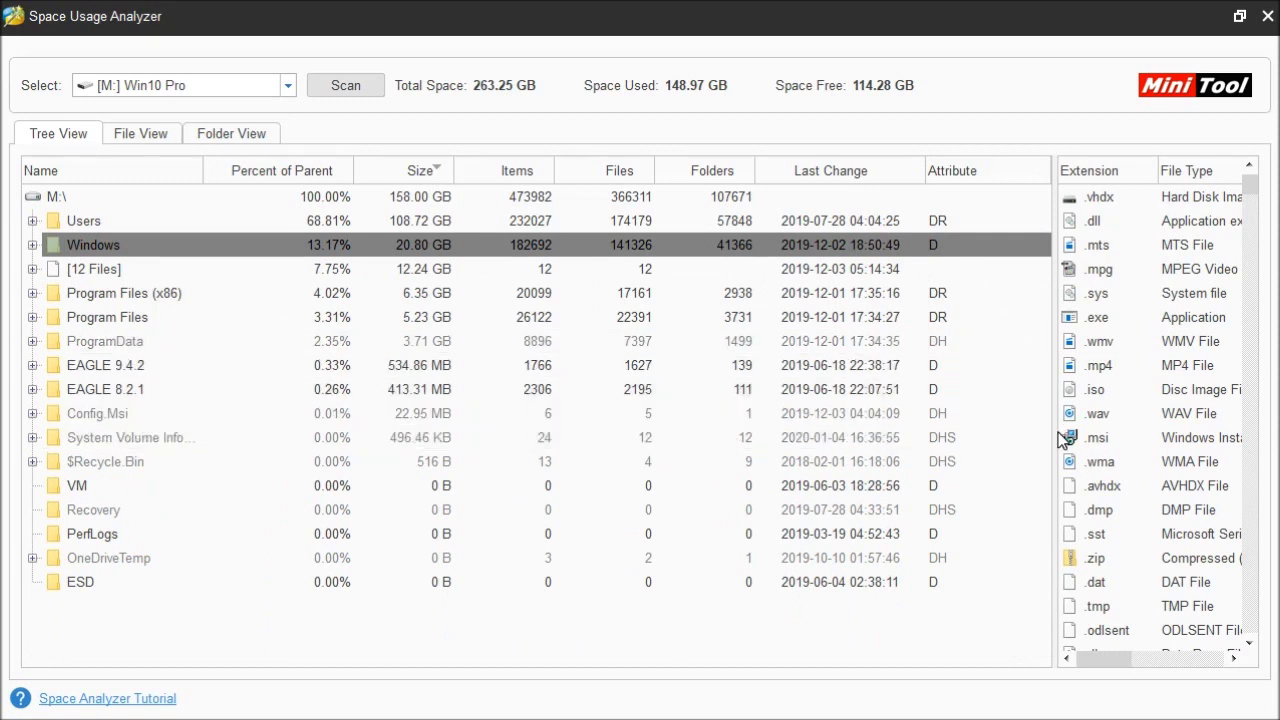
Step: Widen the file type list and show all .wmv files found on the drive
left_click_drag(1050, 429, 686, 420)
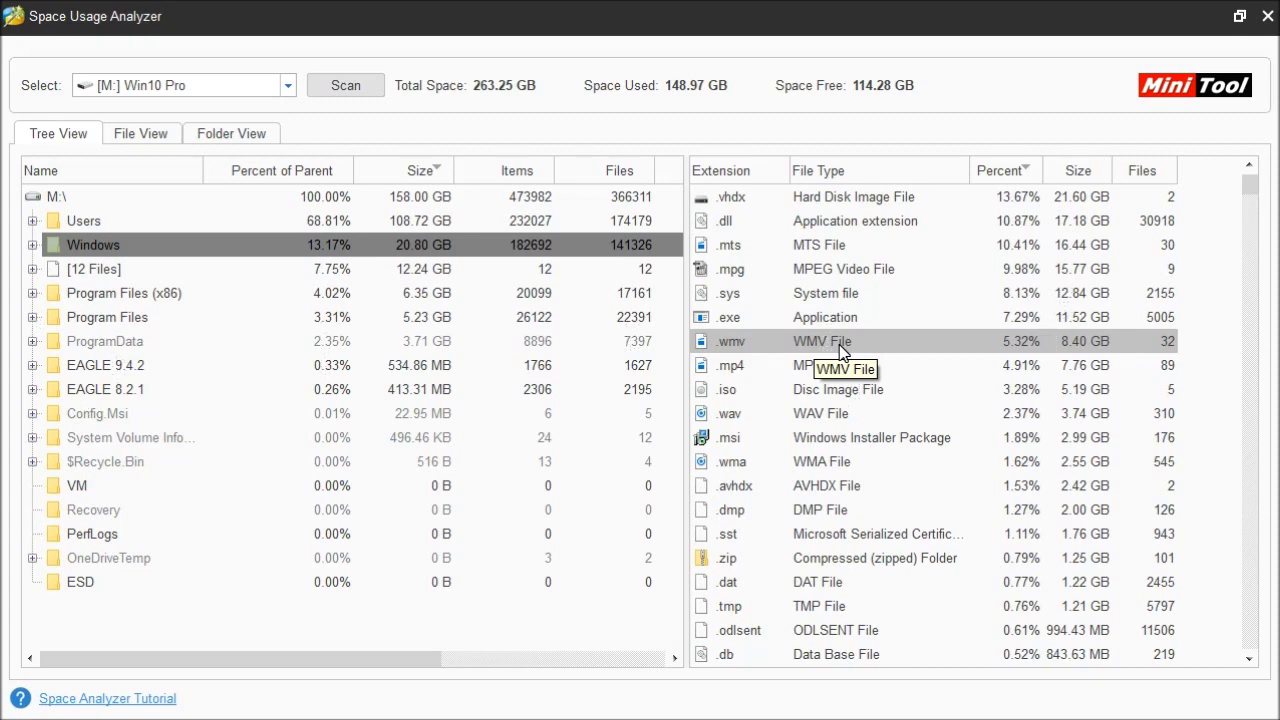
double_click(840, 341)
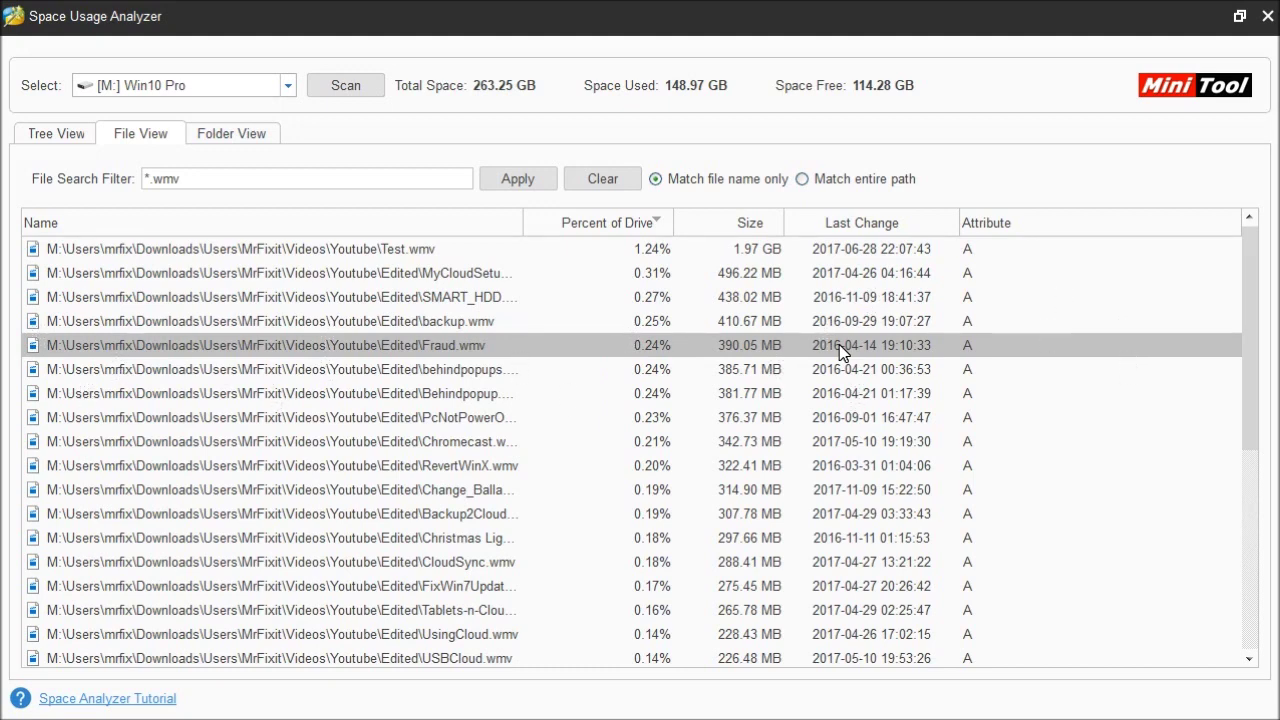
scroll(839, 350, "down", 4)
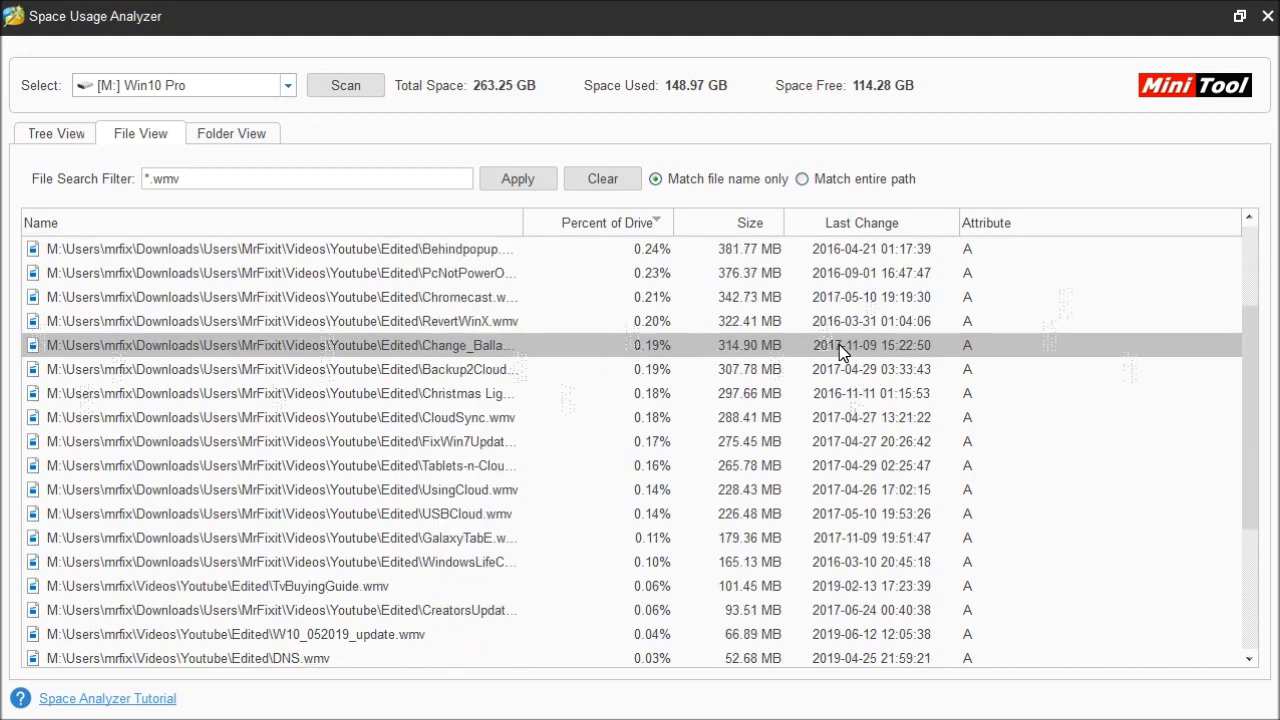
scroll(839, 350, "up", 4)
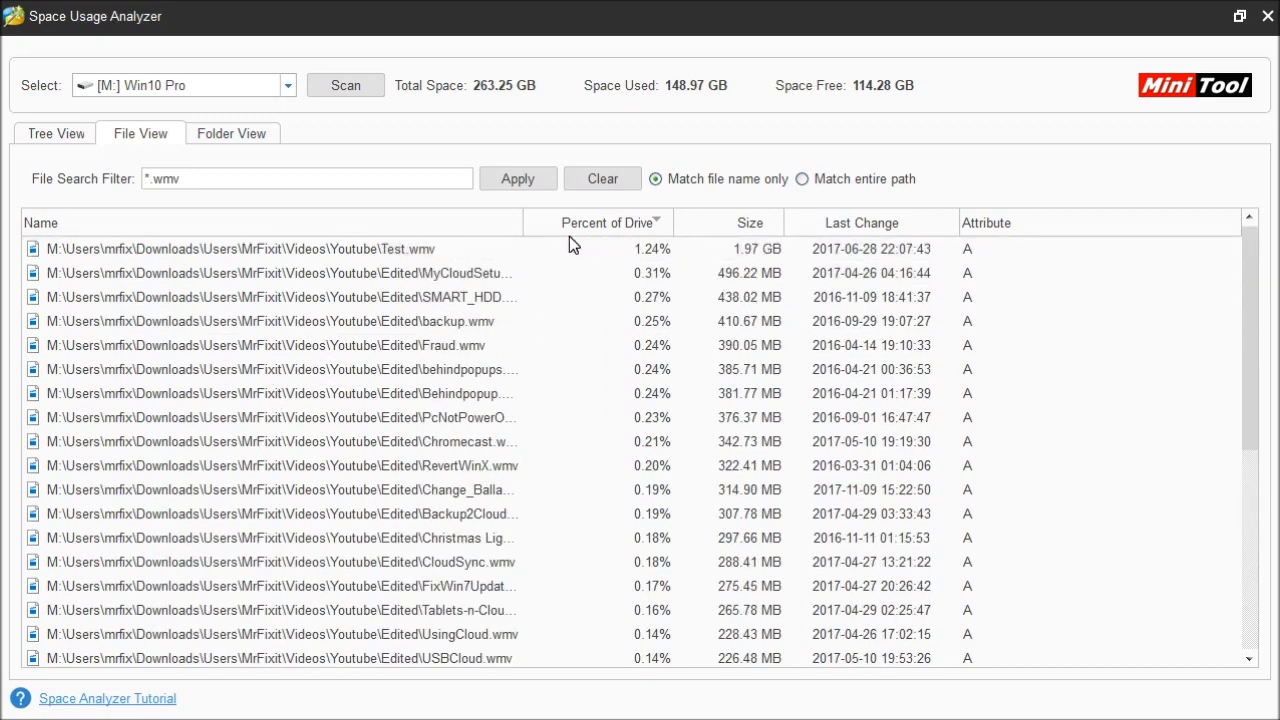
left_click(645, 249)
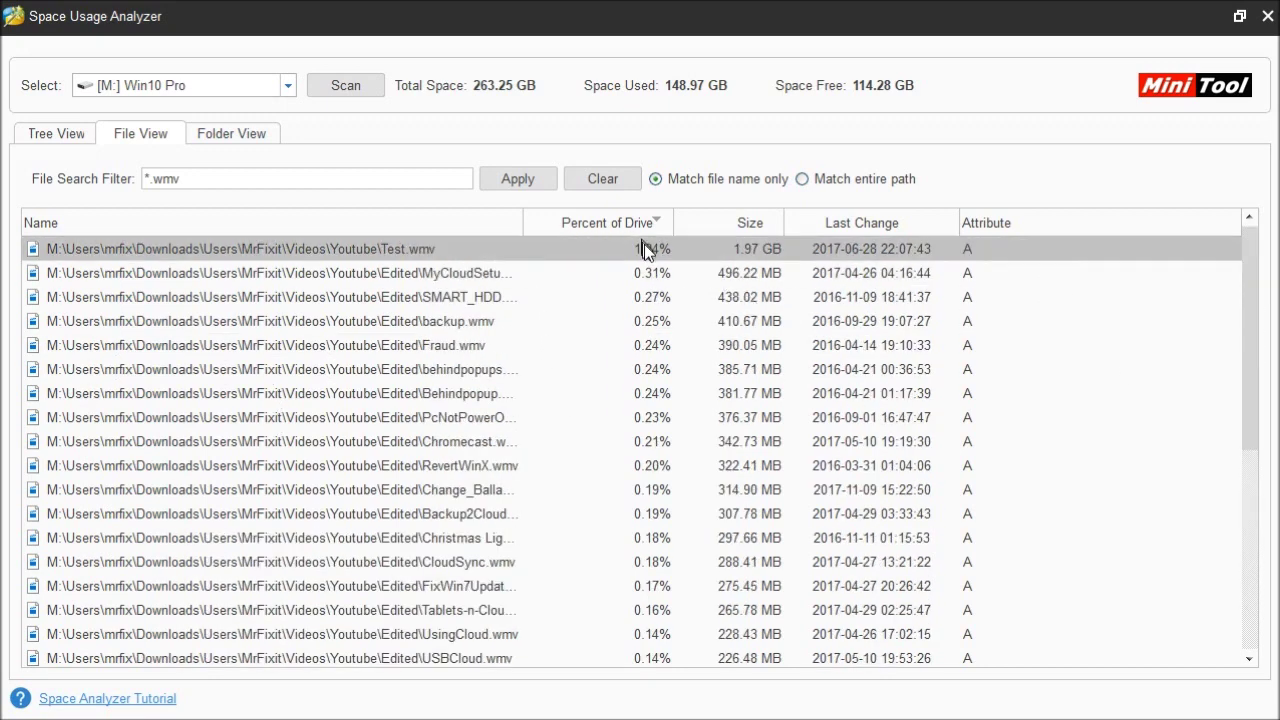
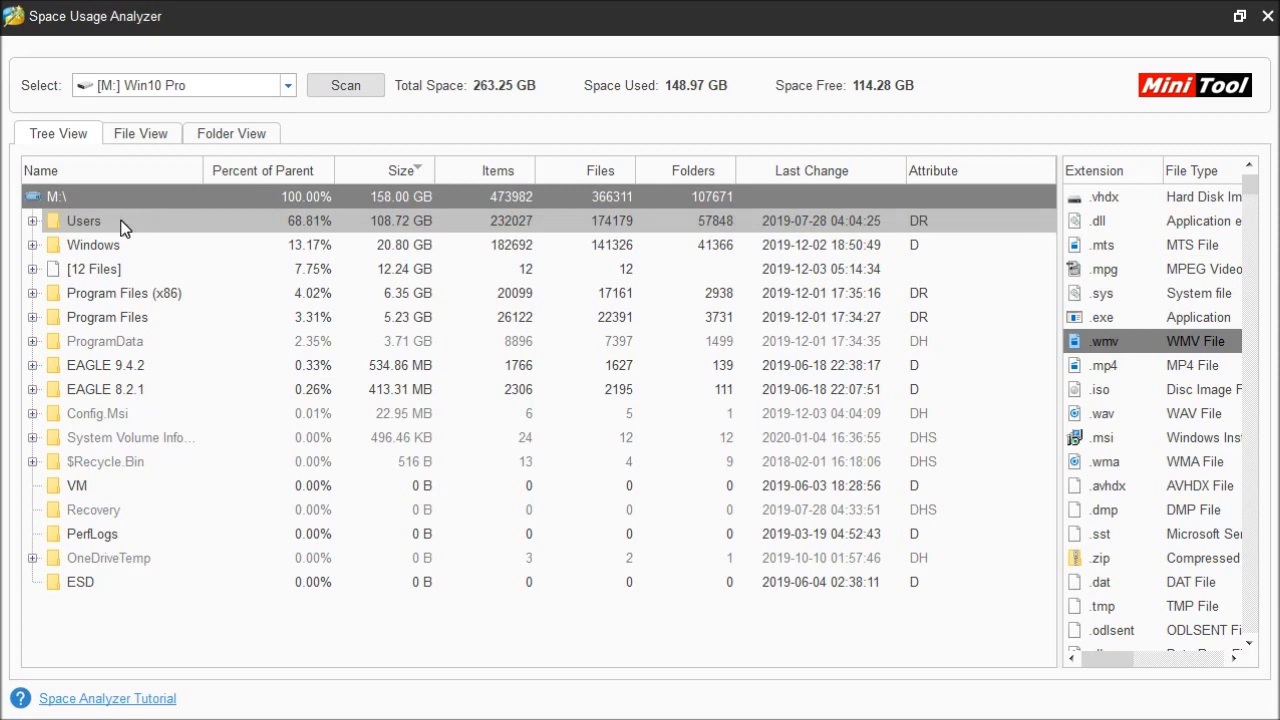
Step: In the folder tree, drill down through Users, the largest user profile and Videos to DVDs, and view the properties of the 01 video
left_click(32, 221)
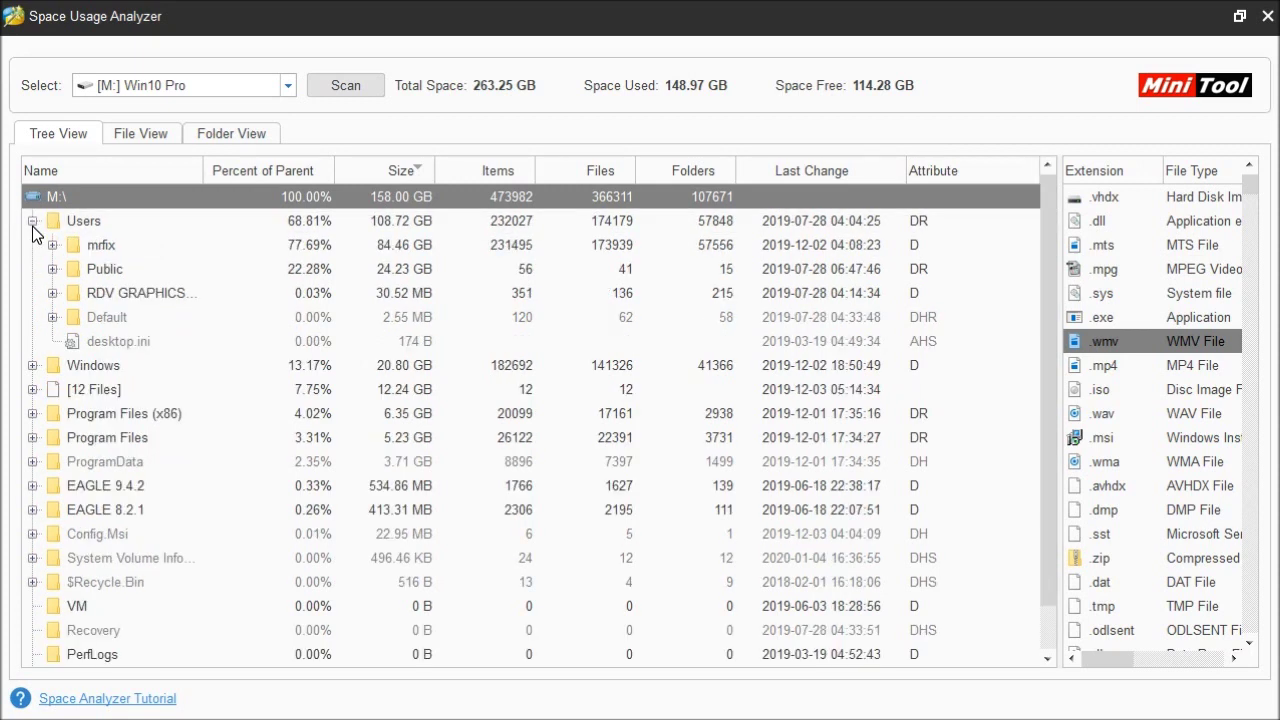
double_click(140, 254)
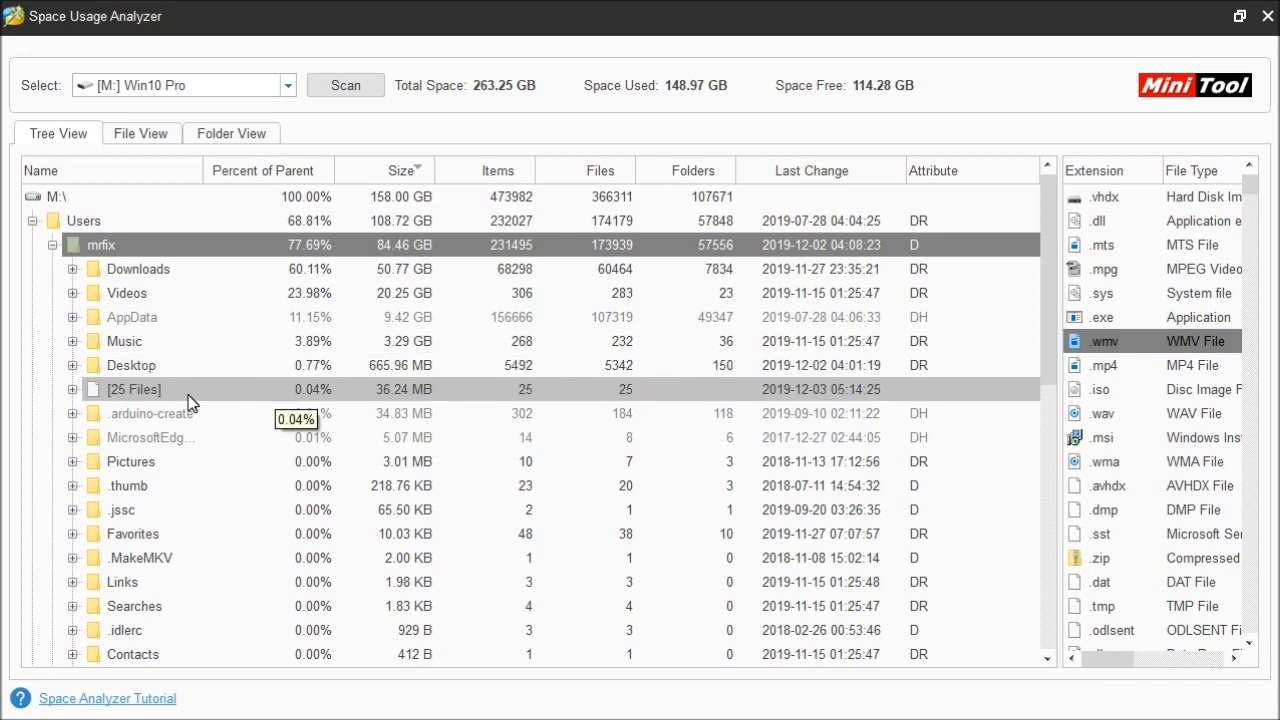
double_click(155, 303)
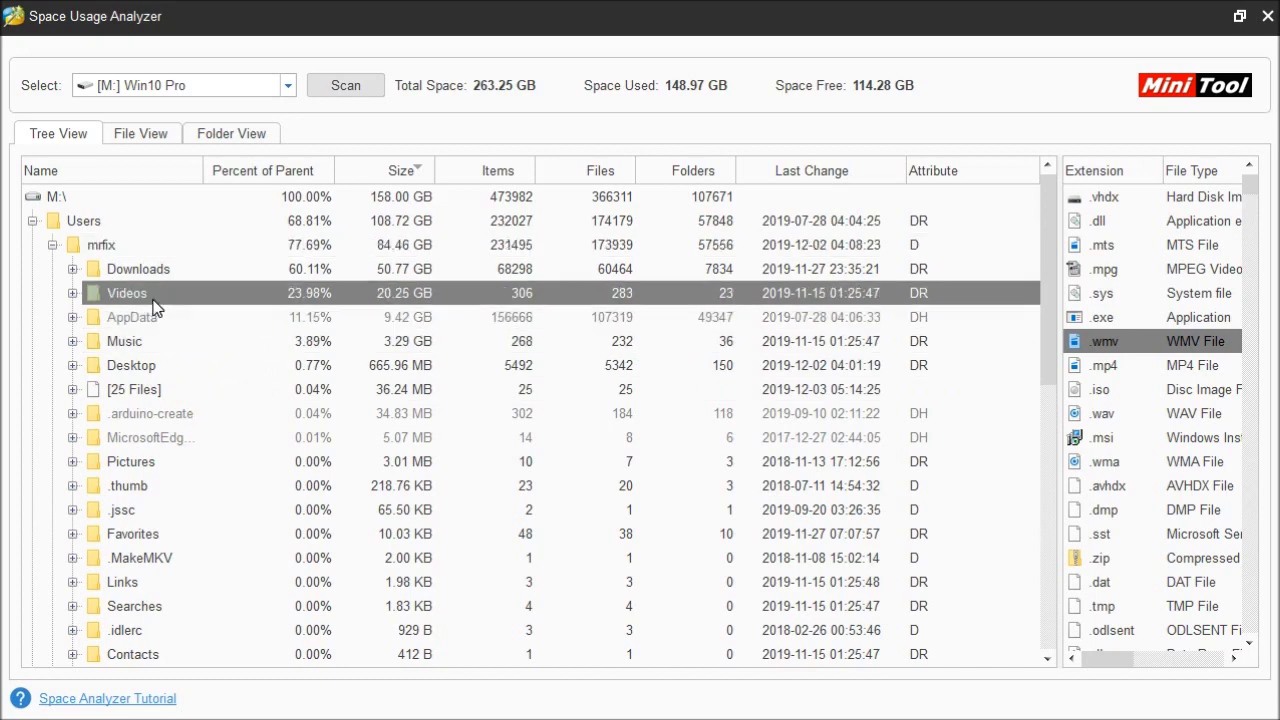
left_click(172, 317)
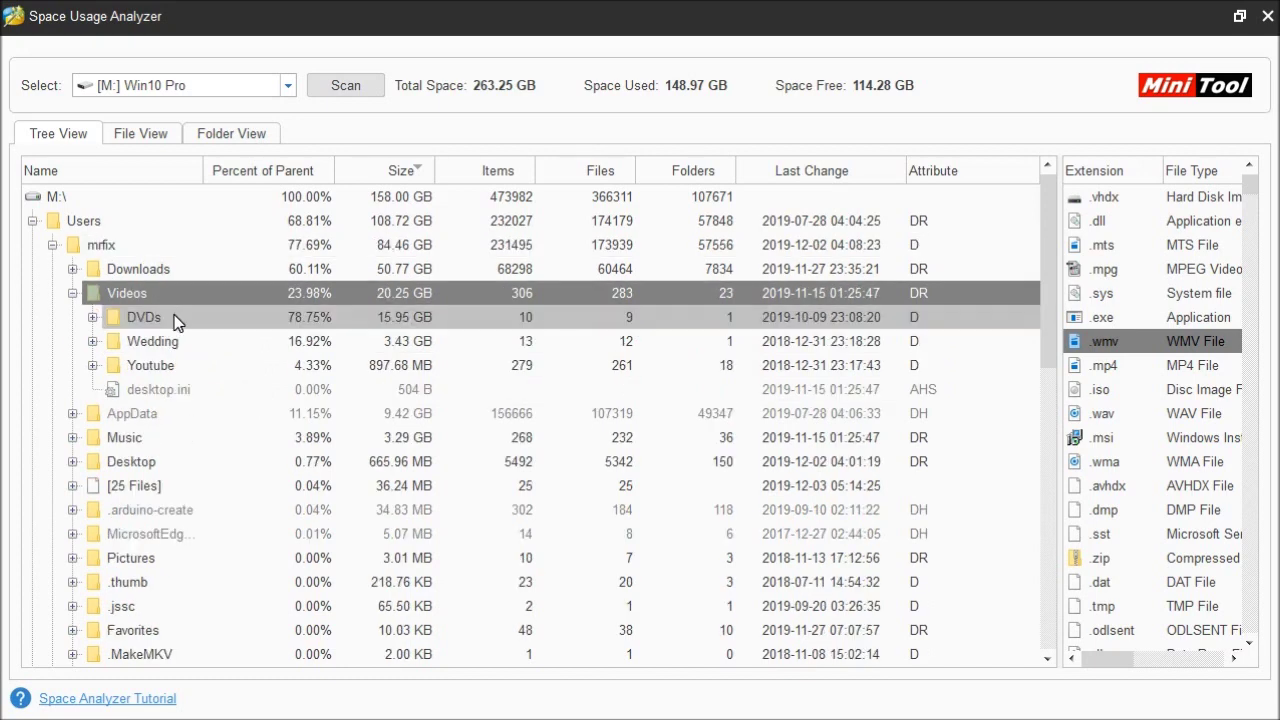
double_click(175, 321)
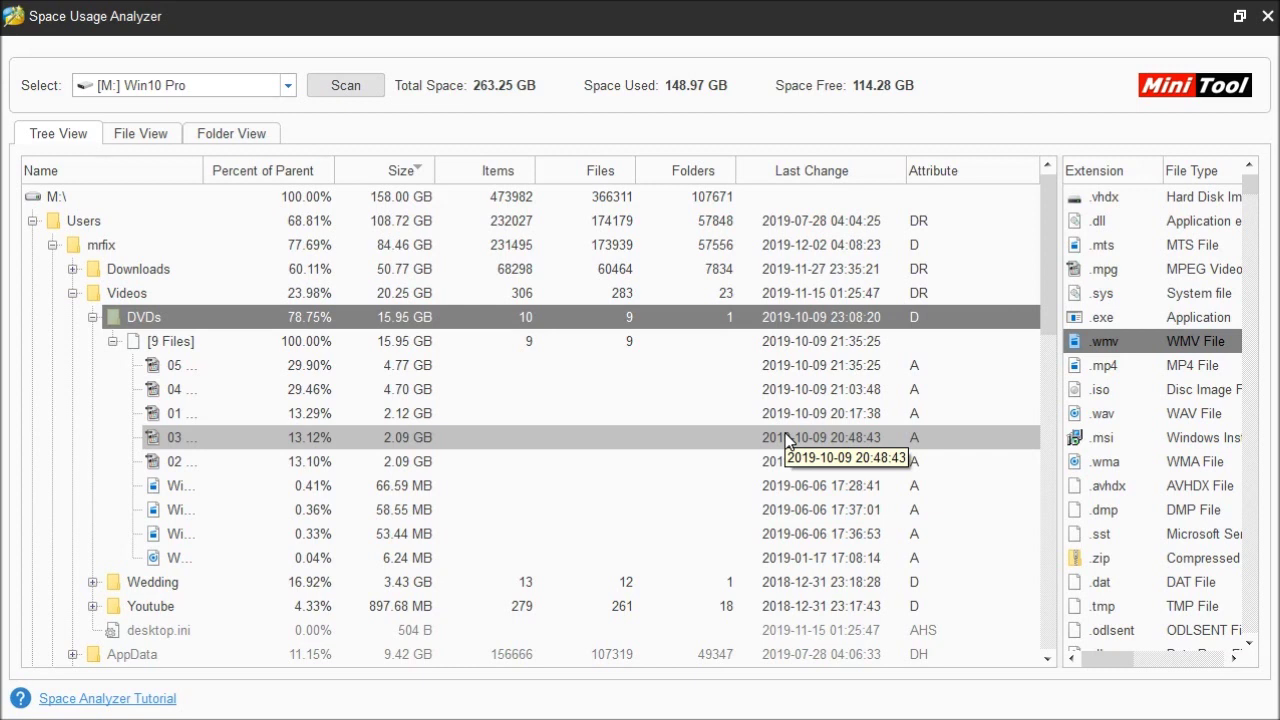
right_click(211, 420)
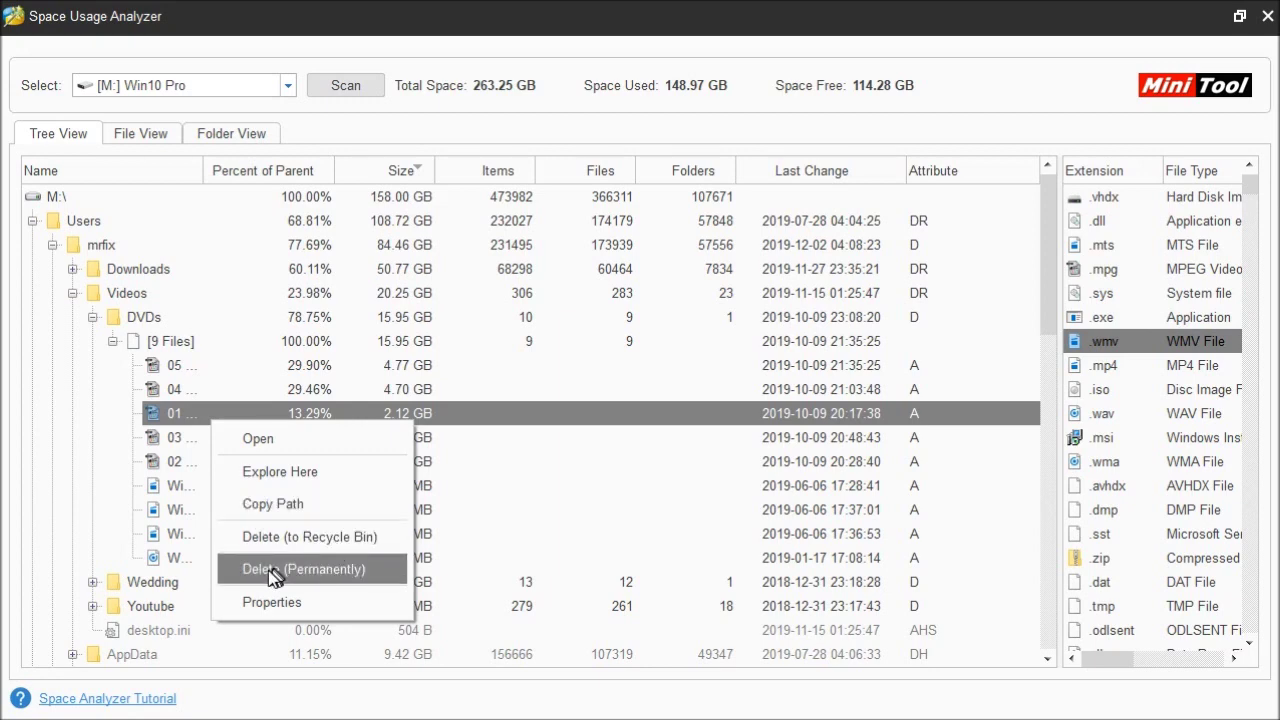
left_click(310, 602)
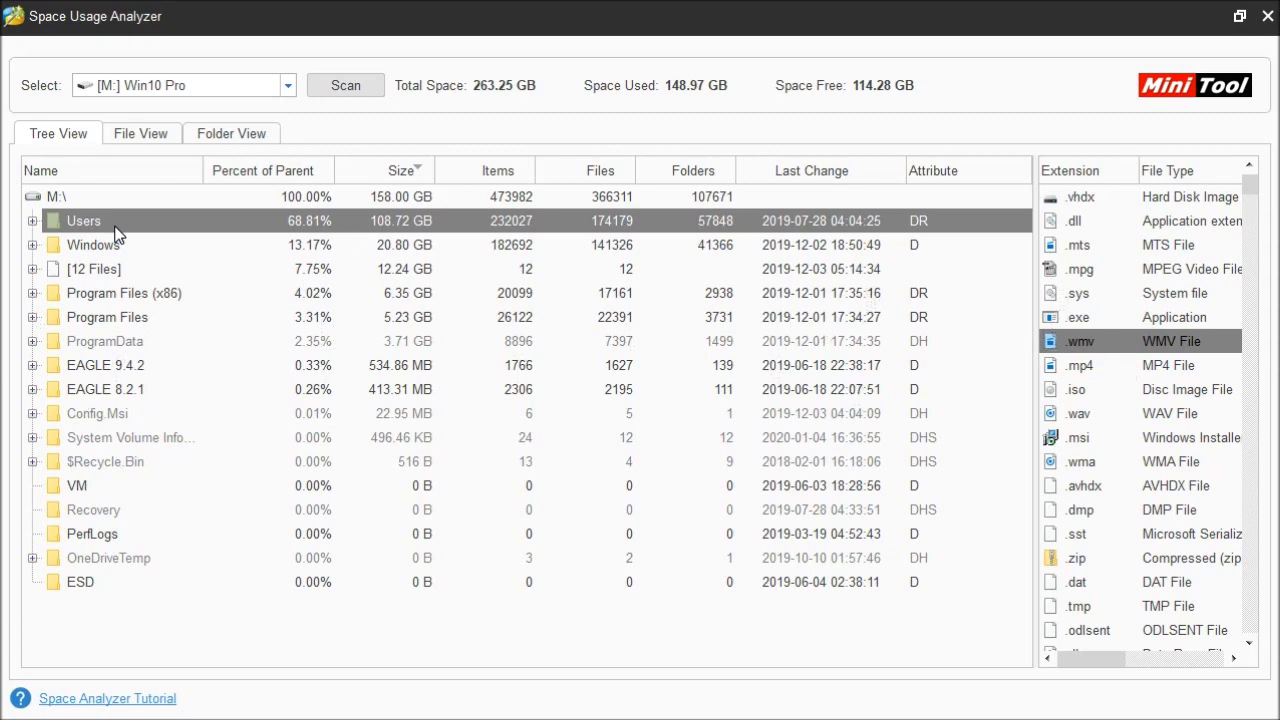
Step: In the drive's file view, explore the location of "04 The Good Witch's Destiny.mpg" and view its properties
left_click(157, 136)
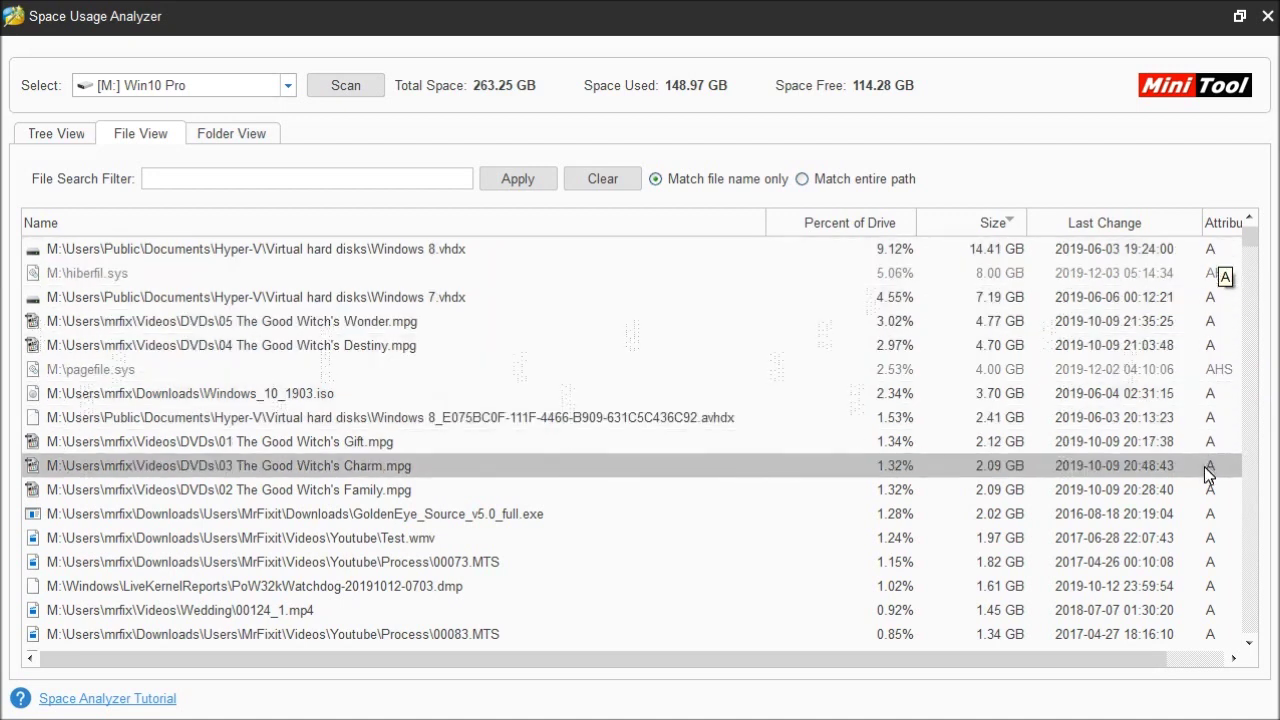
left_click(212, 358)
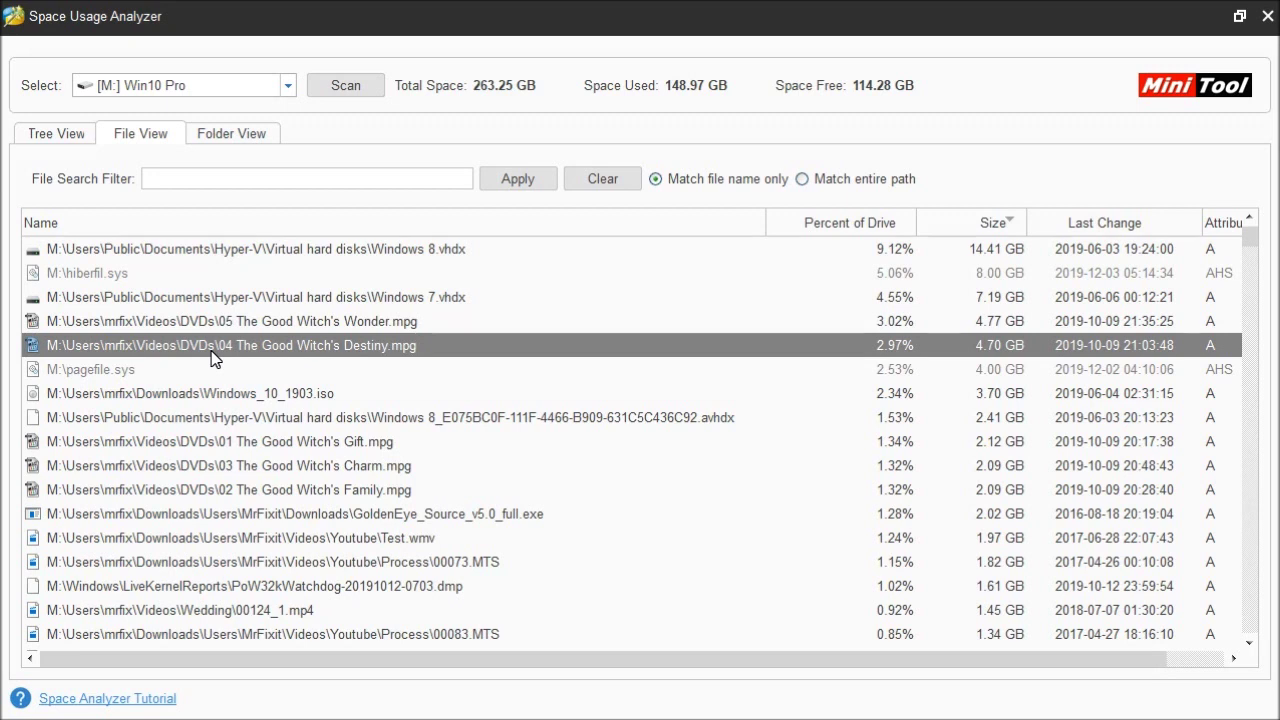
right_click(212, 358)
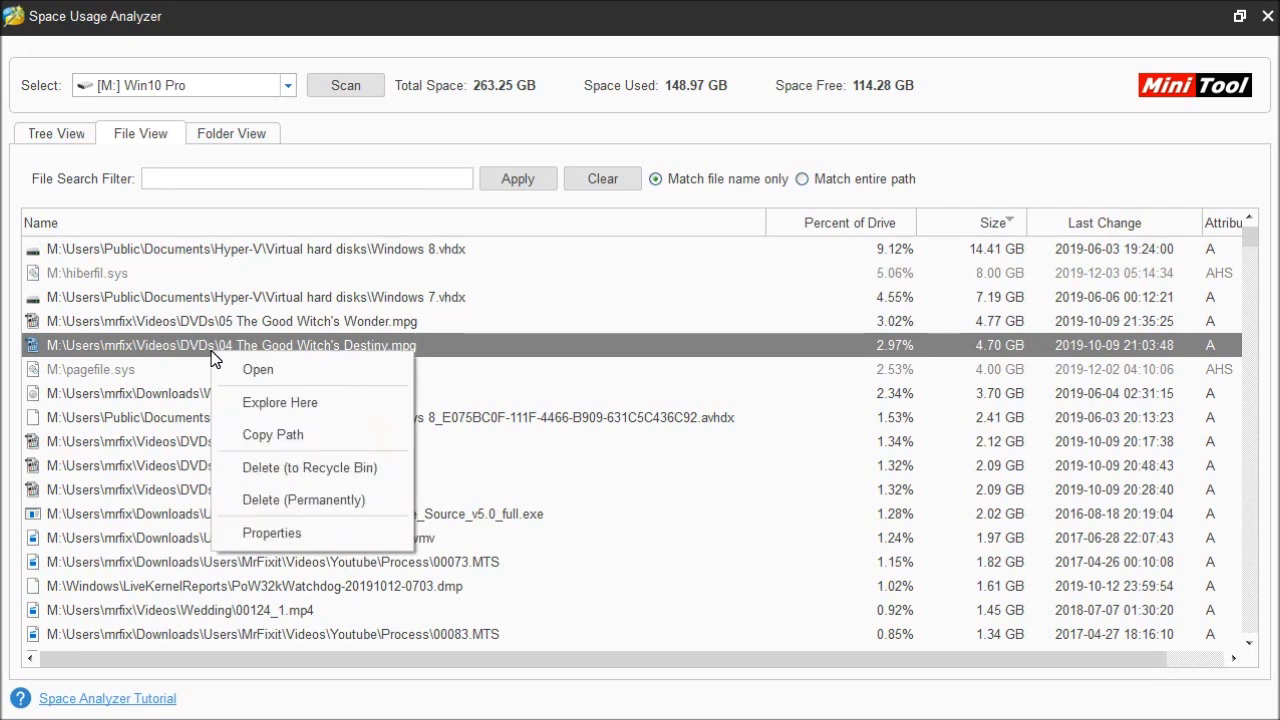
left_click(307, 406)
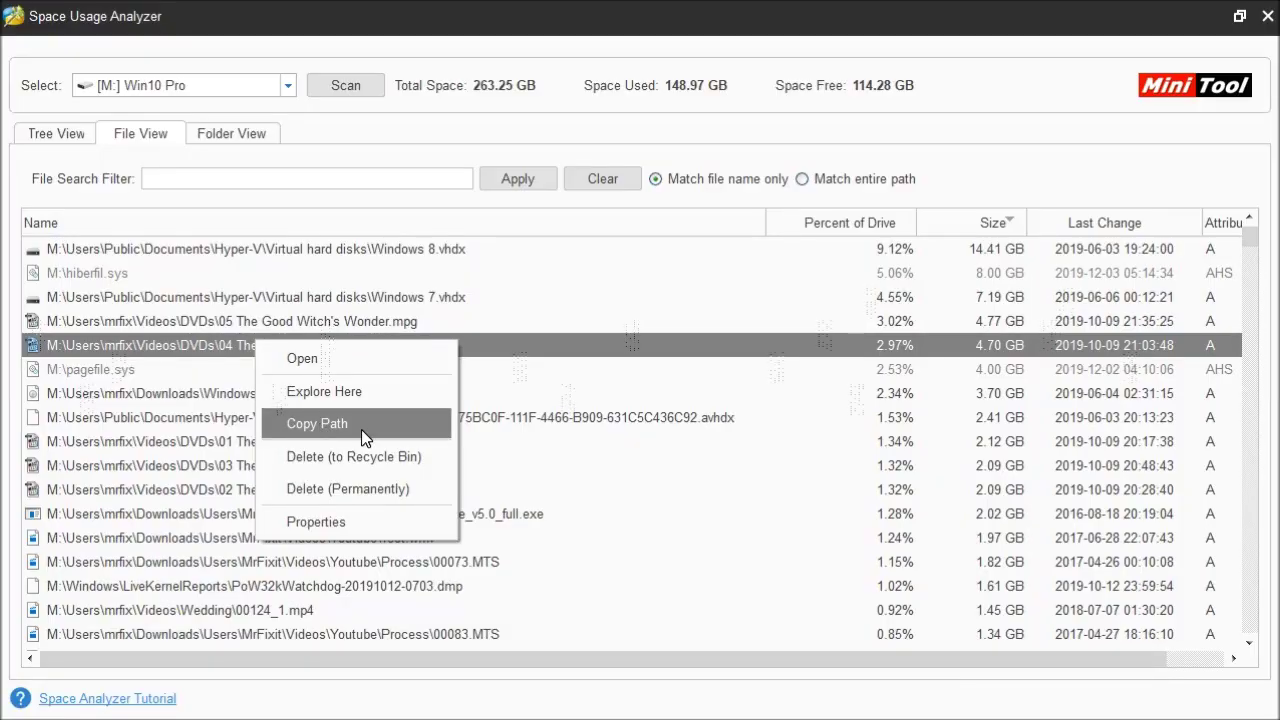
left_click(372, 521)
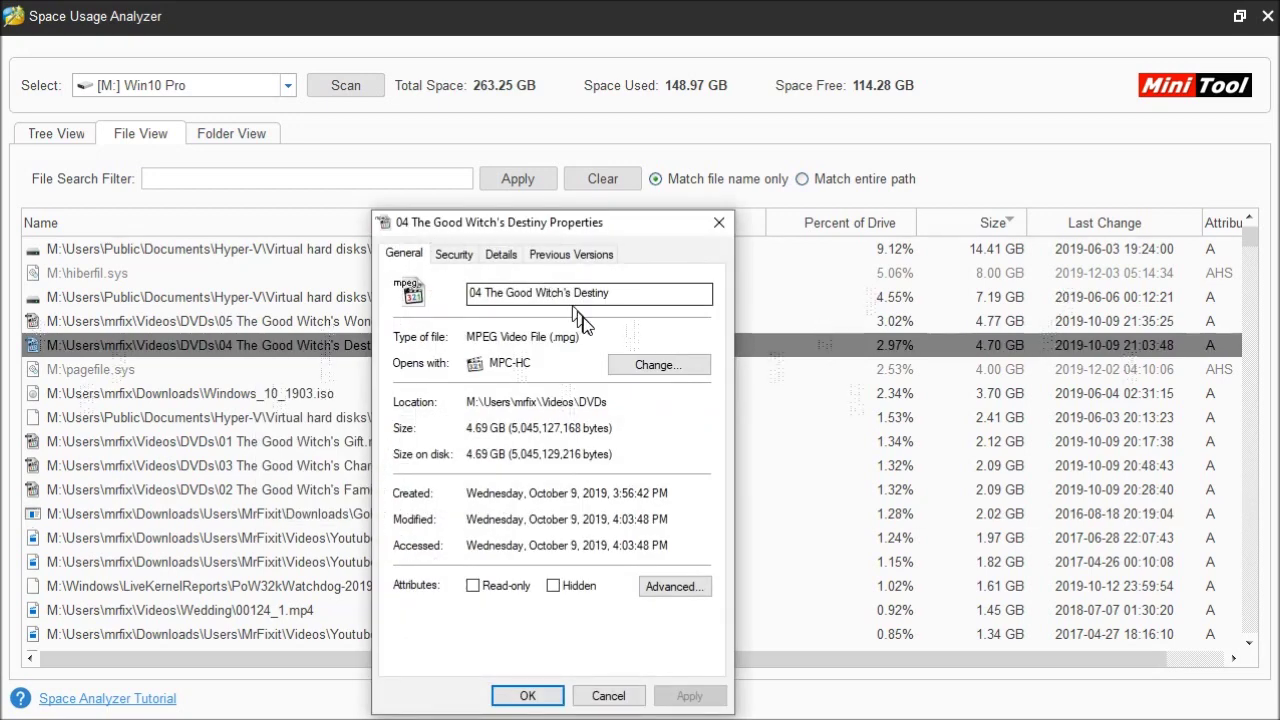
left_click(634, 694)
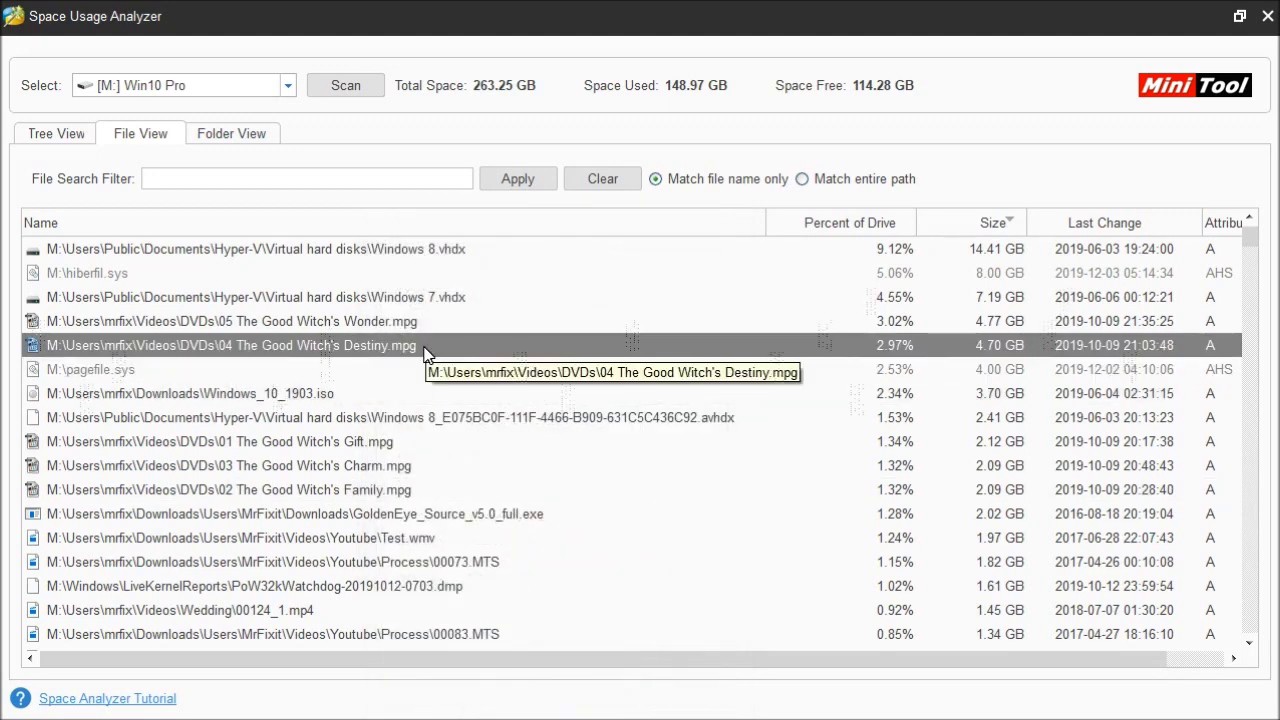
Step: Filter the file list by "Videos", matching the file name only
left_click(203, 177)
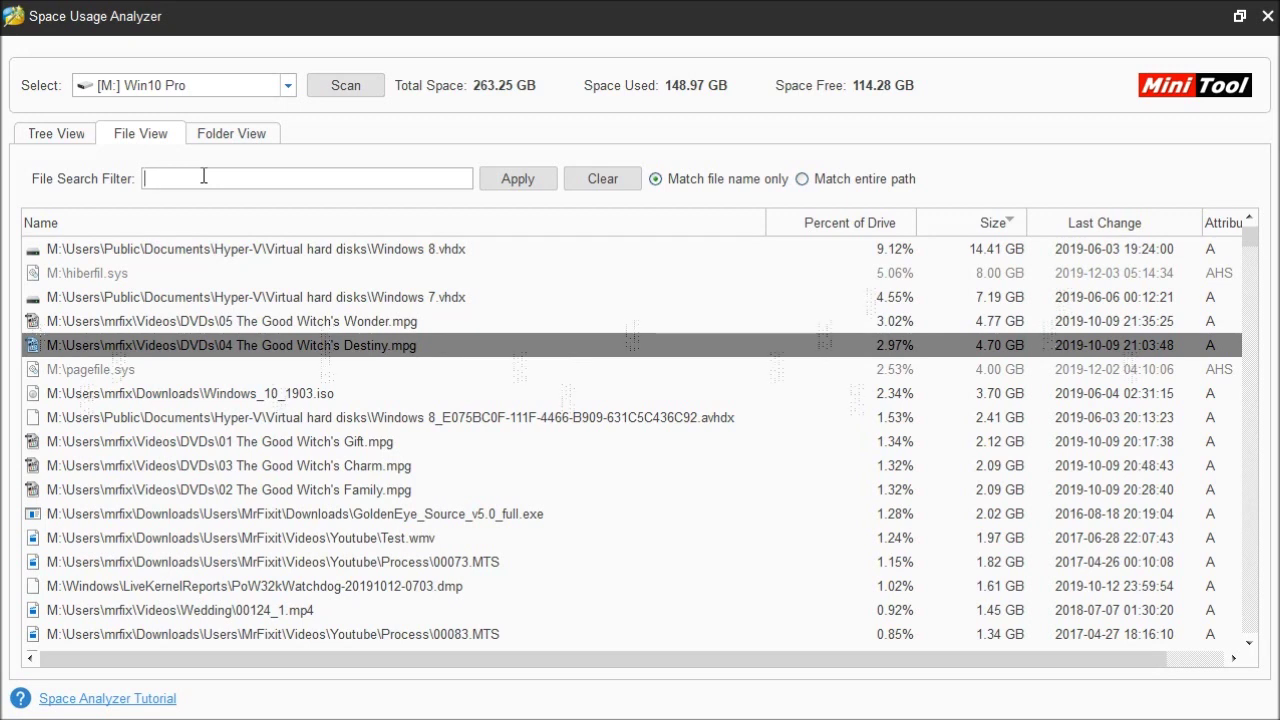
type("Videos")
left_click(520, 189)
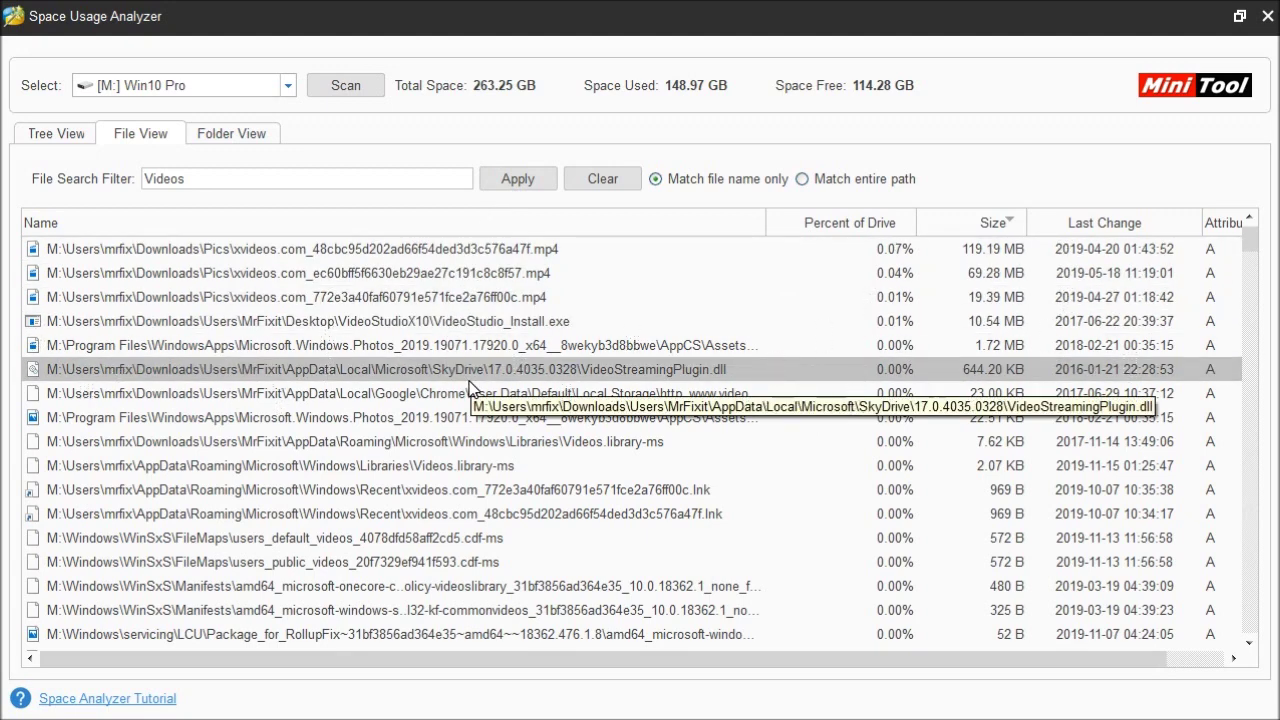
Step: Replace the file search filter with *.txt and apply it
double_click(204, 178)
key("BackSpace")
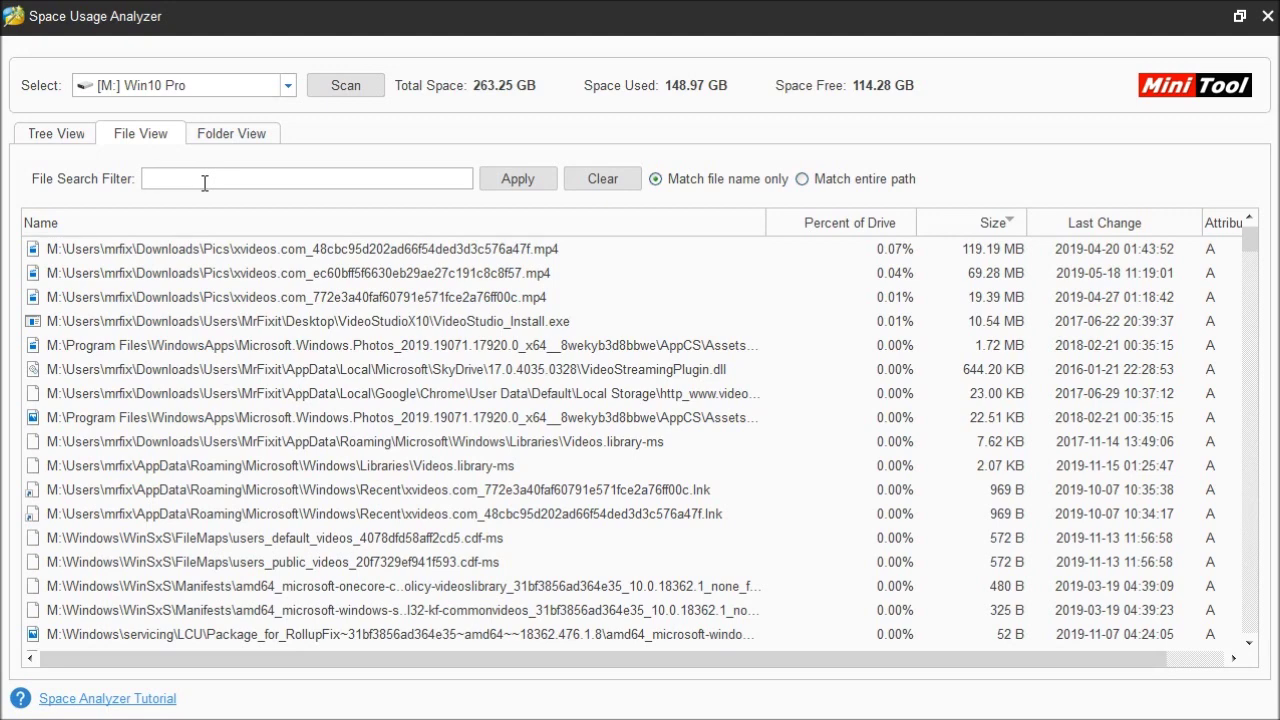
type("*")
type(".txt")
key("Return")
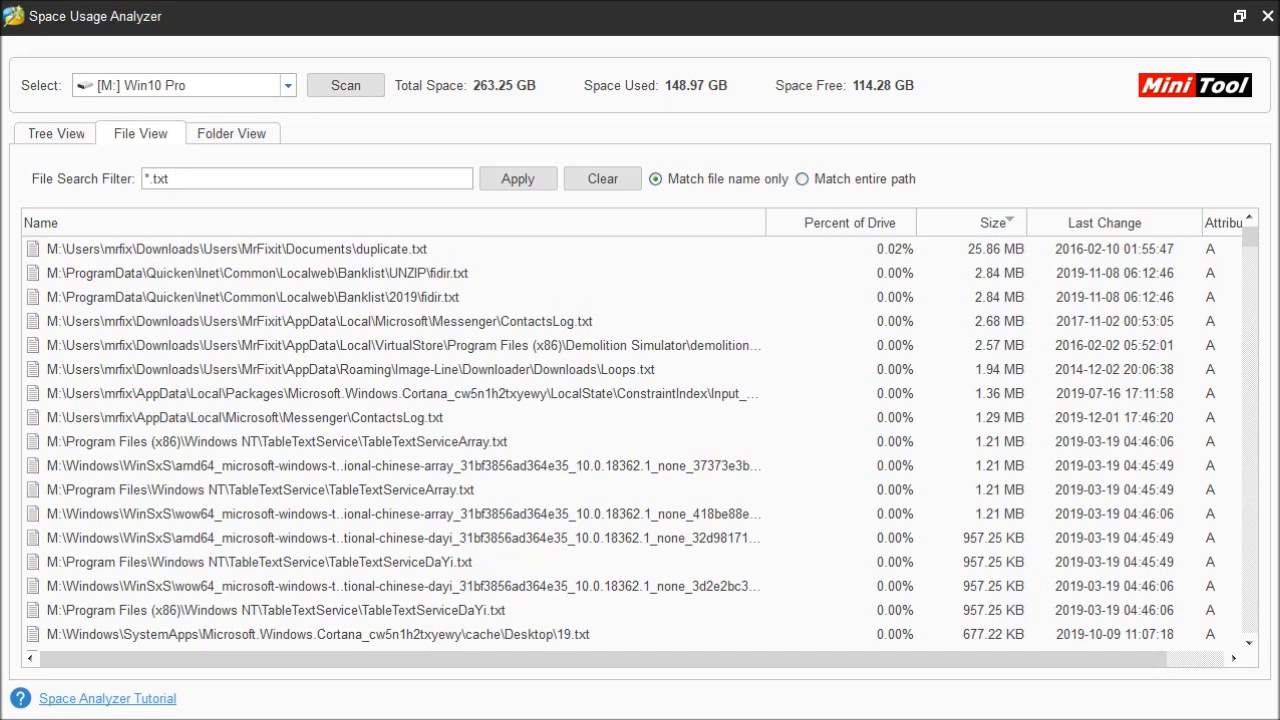
Step: Change the file search filter to *.mpg and apply it
key("BackSpace")
key("BackSpace")
key("BackSpace")
type("mp")
key("BackSpace")
type("pg")
key("Return")
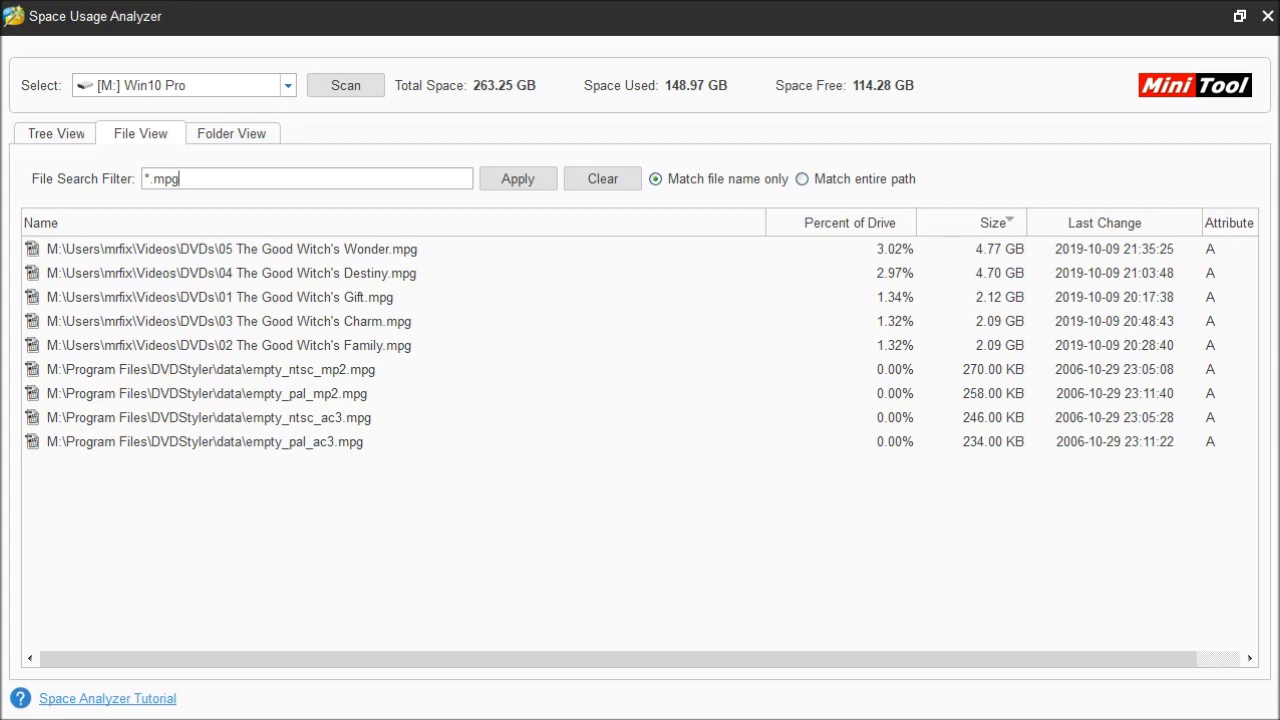
Step: Search for "Videos" matching the entire path and look through the listed files
key("BackSpace")
key("BackSpace")
key("BackSpace")
key("BackSpace")
key("BackSpace")
left_click(805, 181)
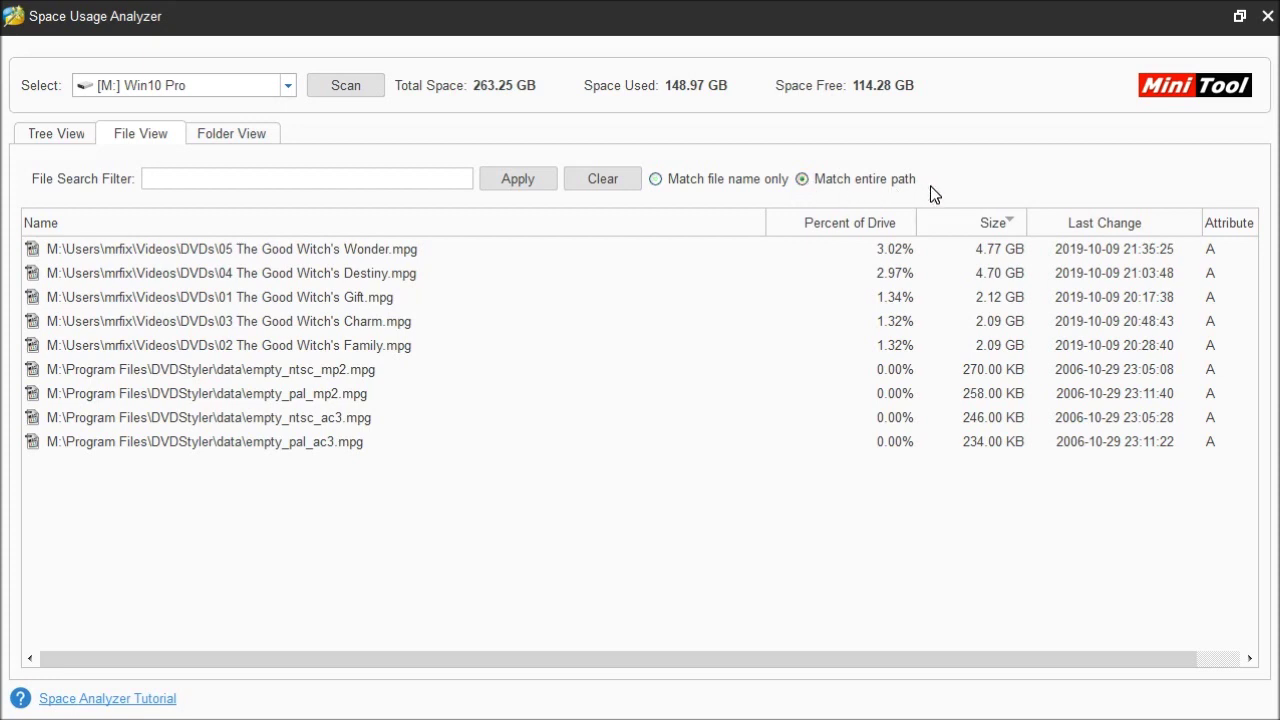
left_click(315, 179)
type("Videos")
left_click(184, 242)
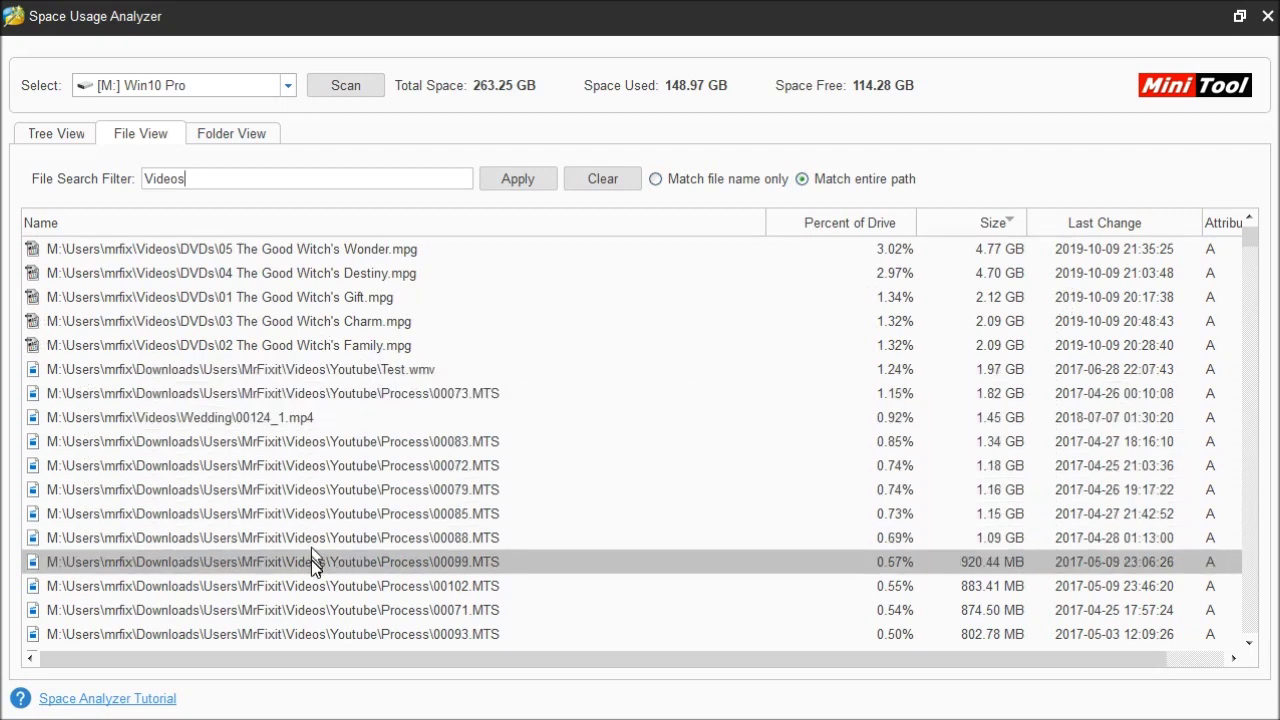
scroll(313, 568, "down", 4)
scroll(311, 561, "down", 1)
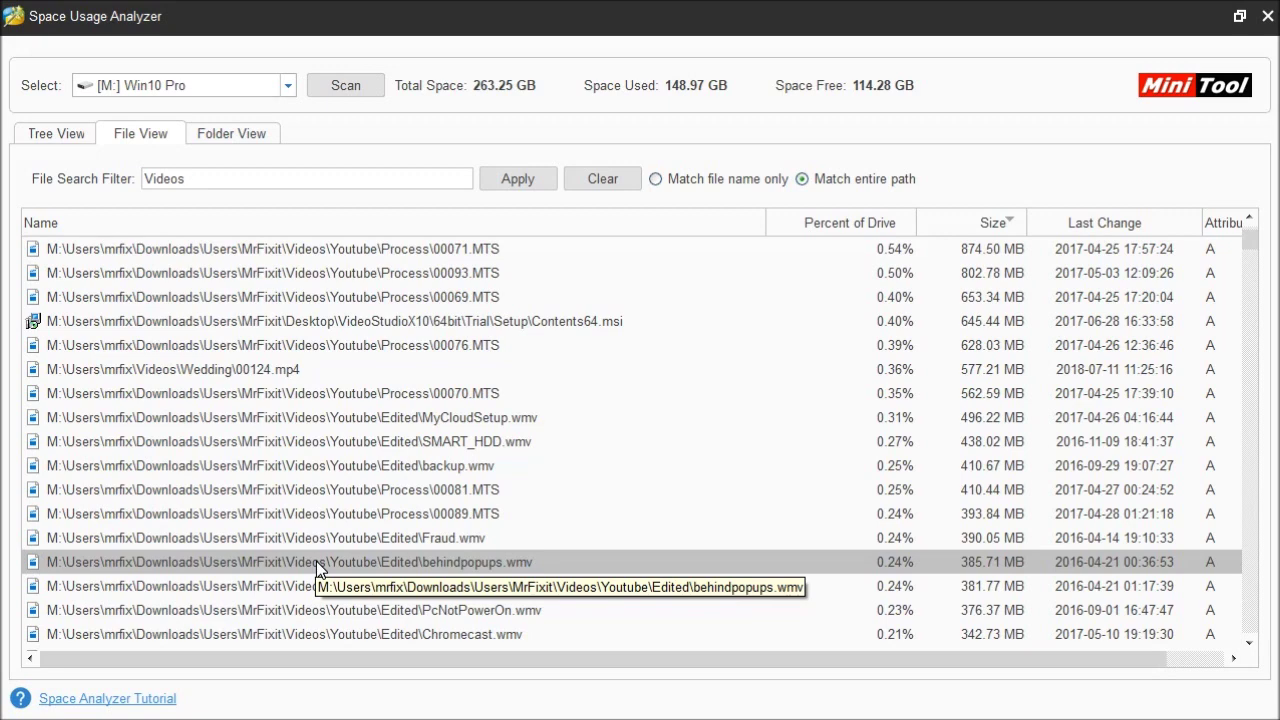
scroll(316, 567, "down", 2)
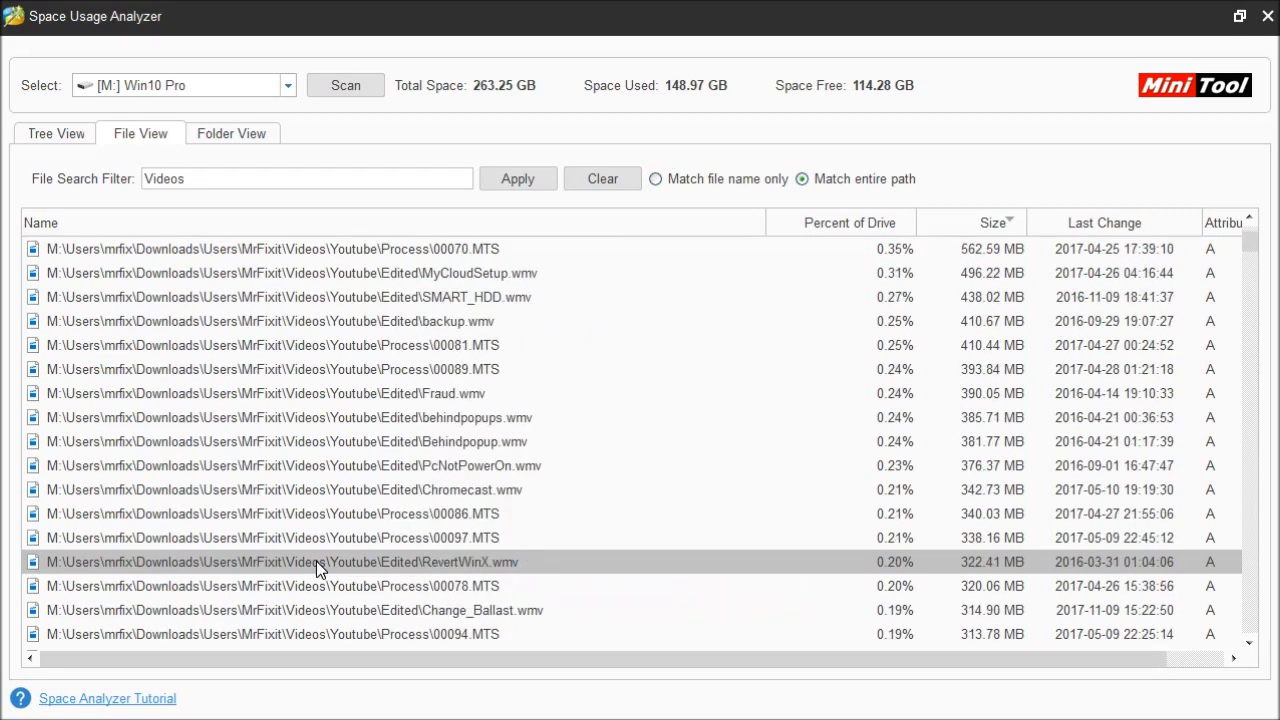
scroll(316, 565, "down", 1)
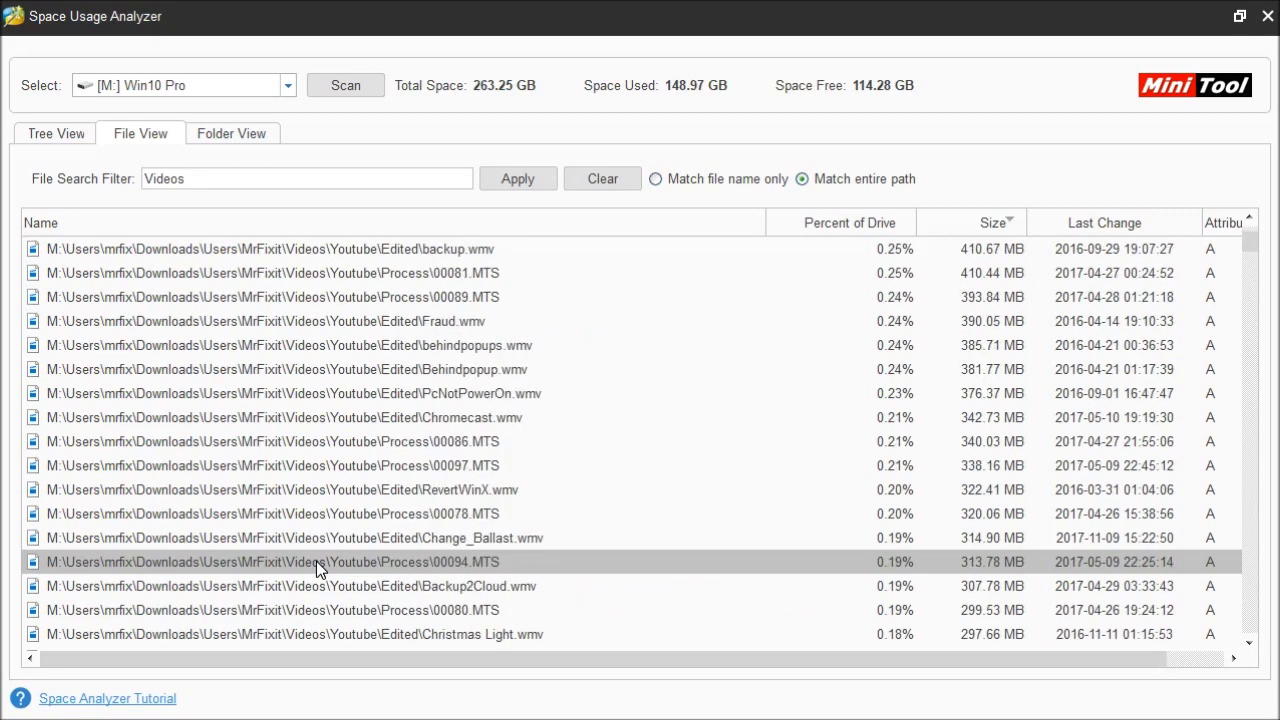
Step: Clear the "Videos" search filter and filter the file list by *.MTS
scroll(302, 543, "up", 10)
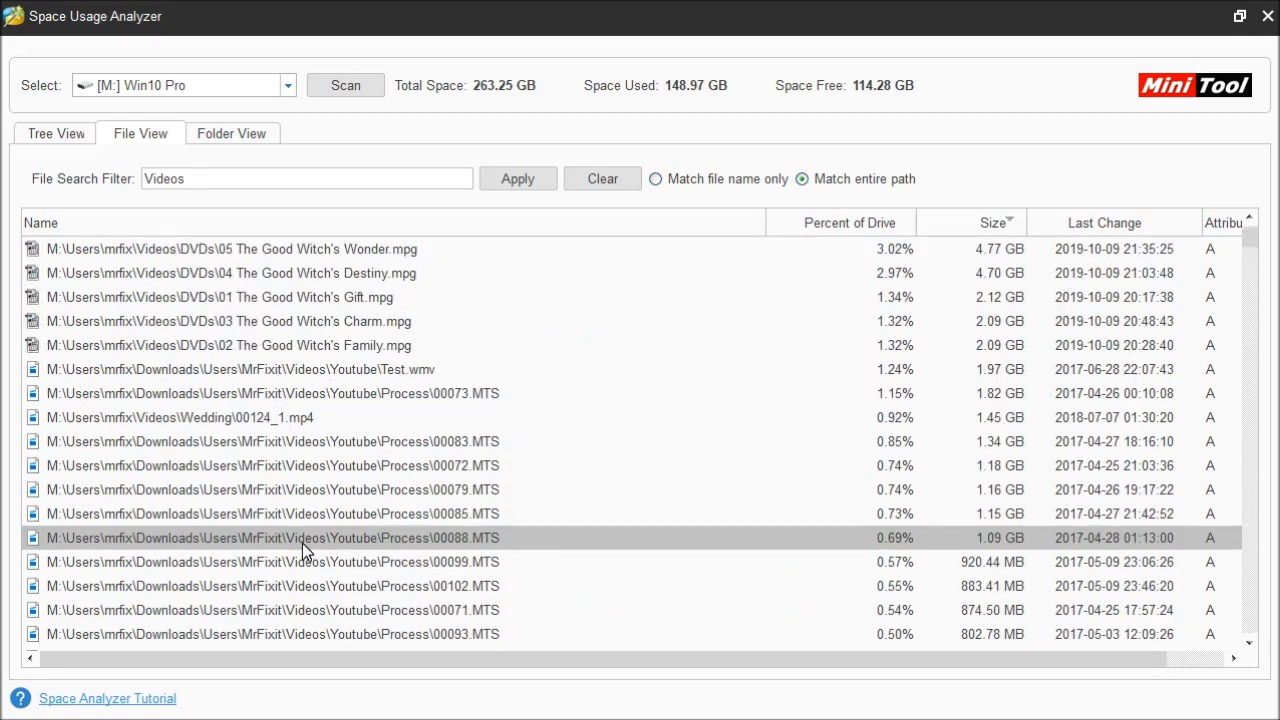
left_click(605, 188)
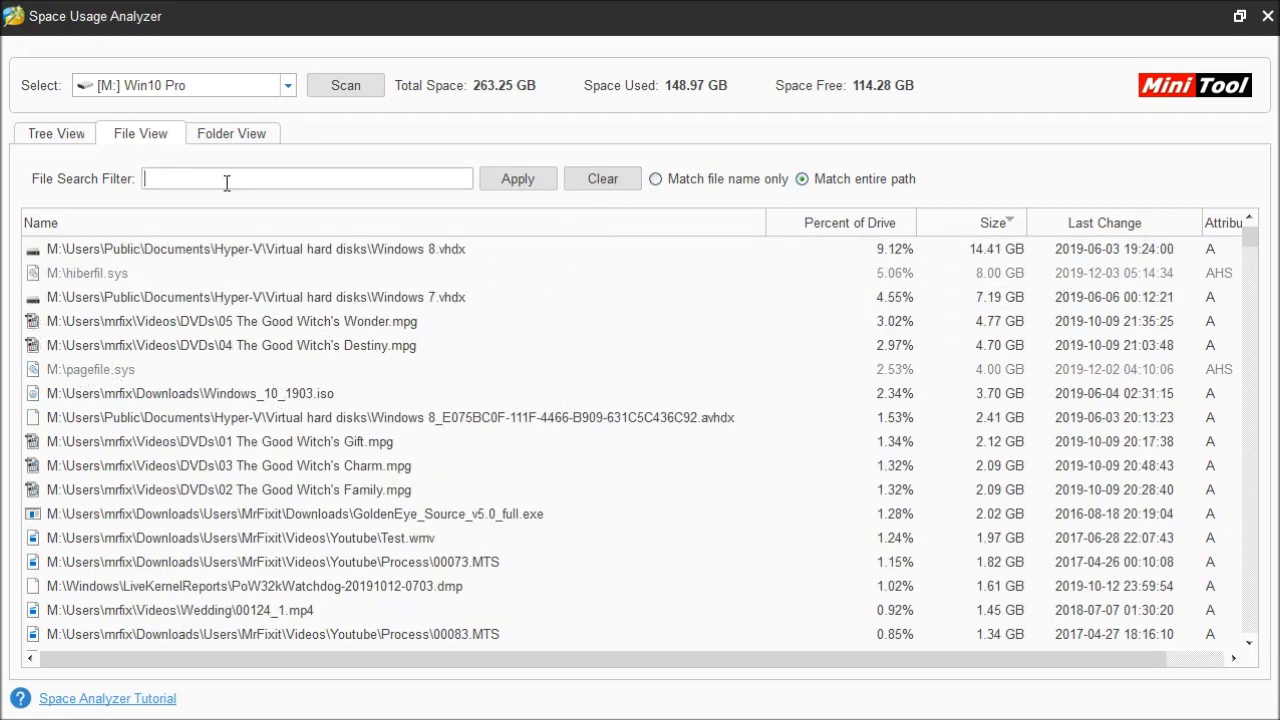
type("*.MTS")
key("Return")
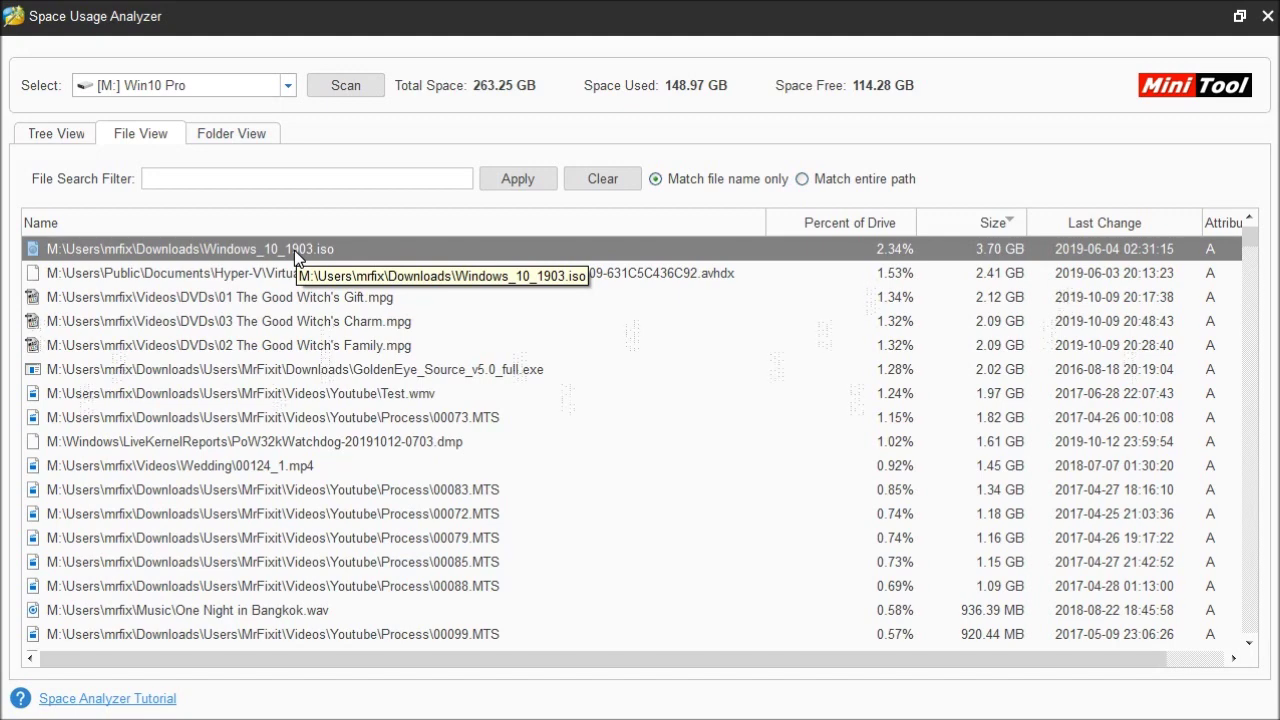
Step: Show the drive's contents in the folder view and check the properties of the MrFixit folder in M:\Users\mrfix\Downloads\Users
left_click(246, 137)
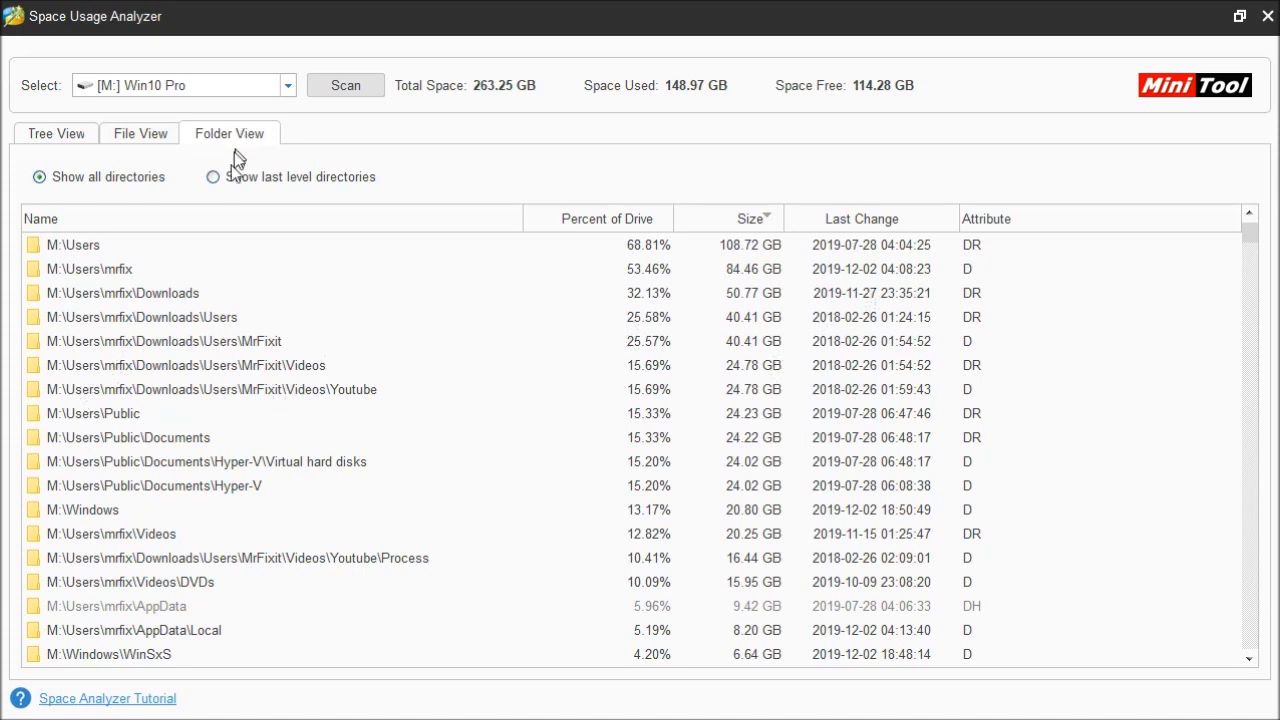
left_click(135, 250)
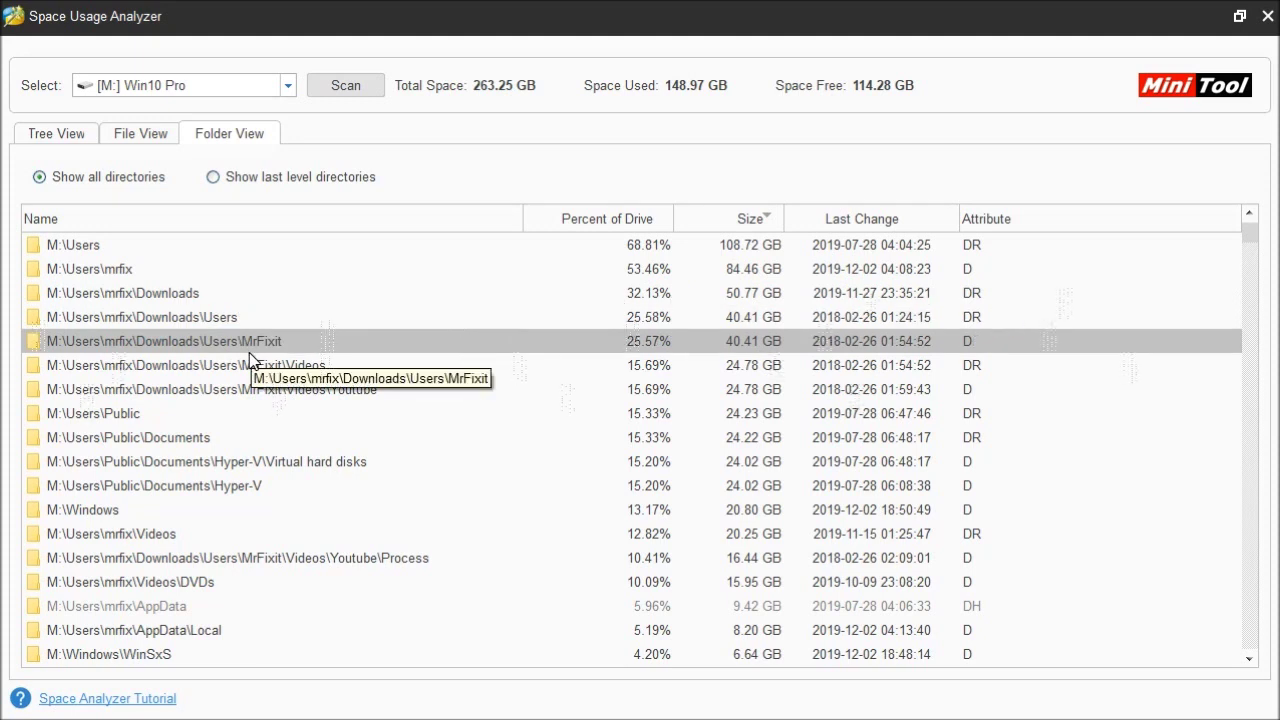
left_click(183, 345)
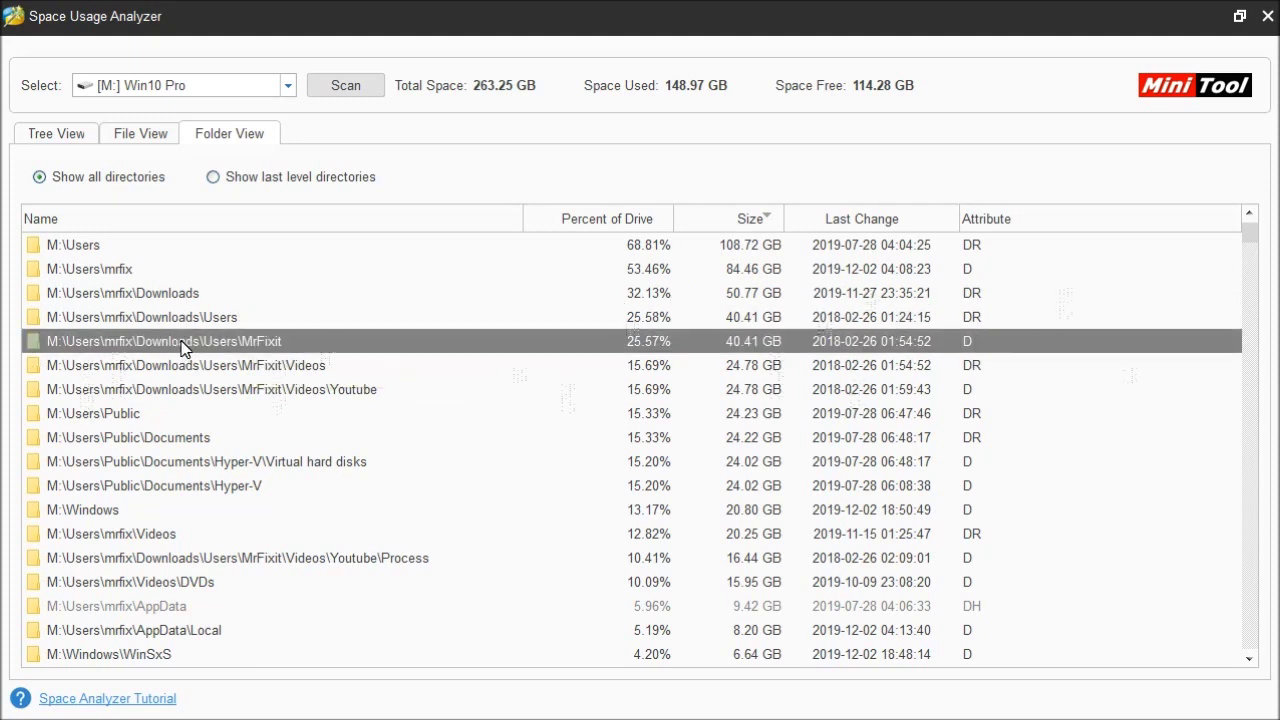
right_click(183, 347)
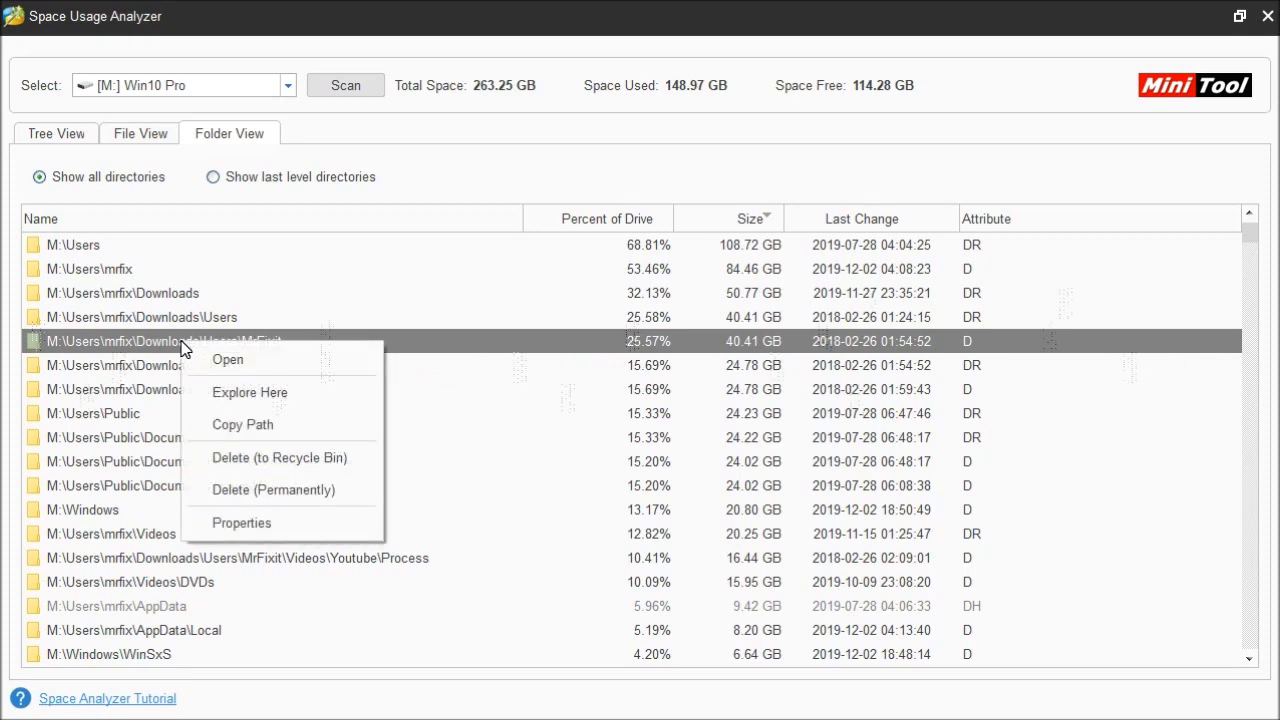
left_click(238, 360)
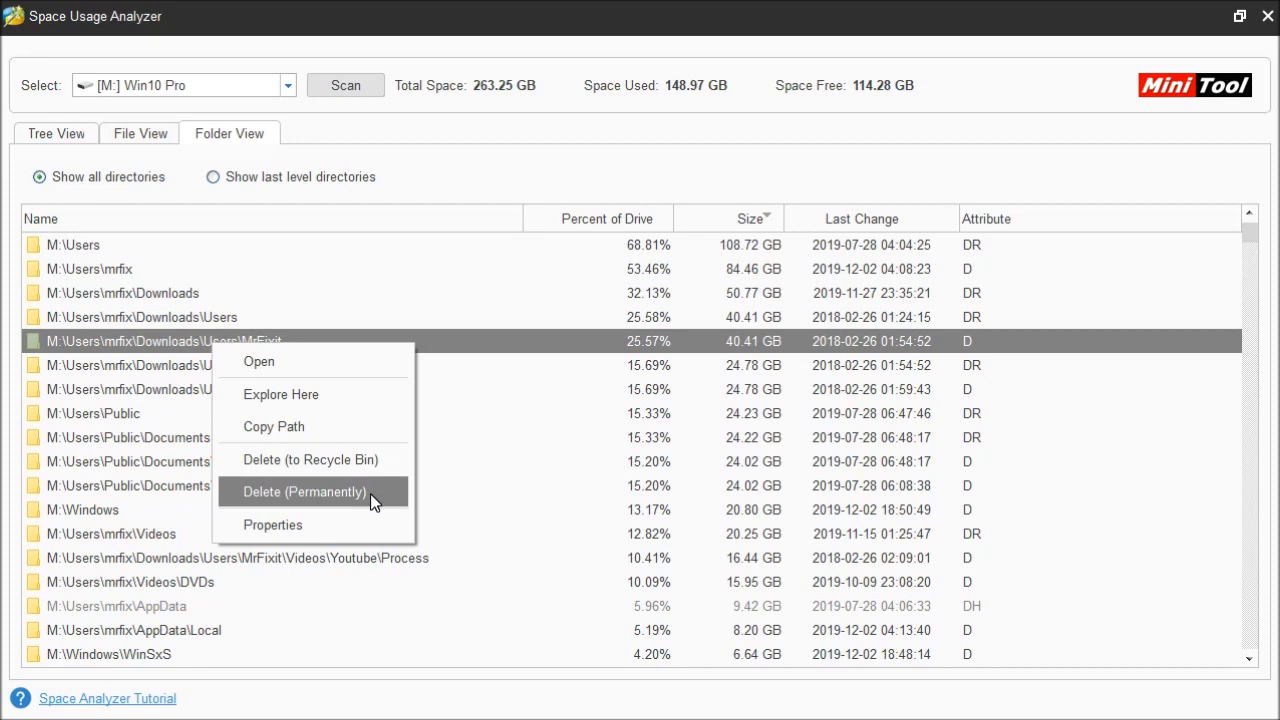
left_click(299, 523)
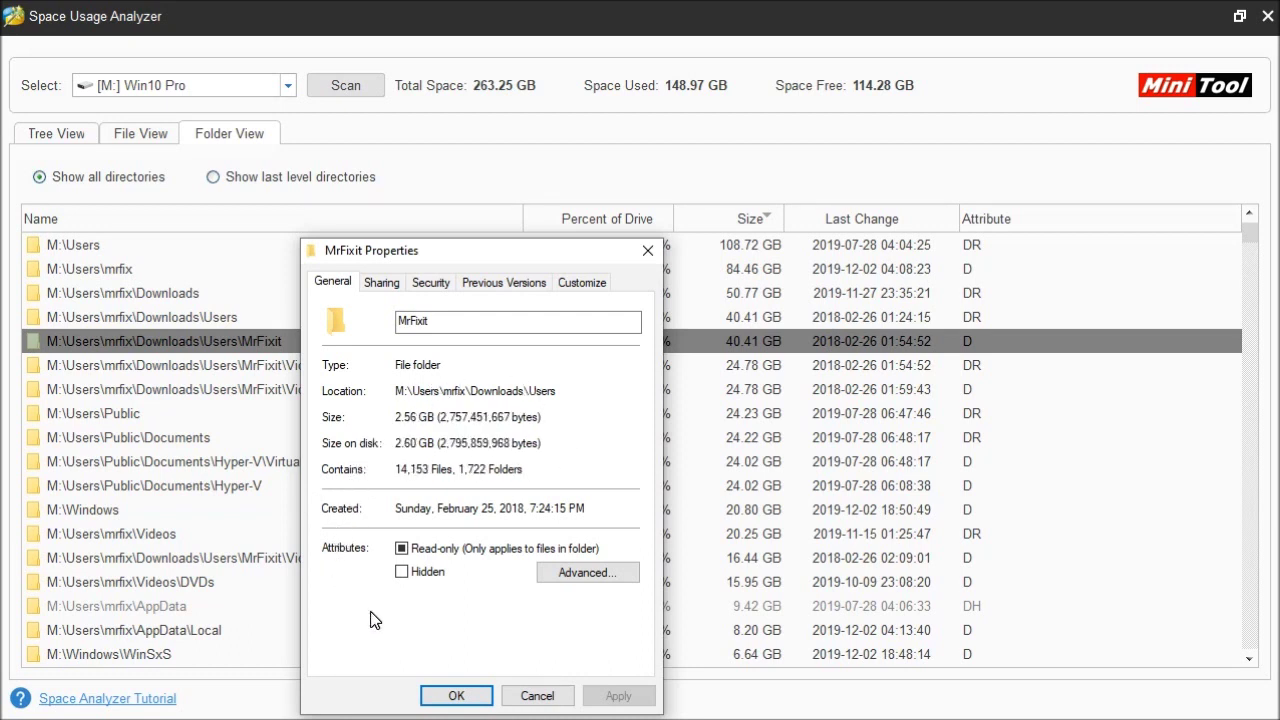
key("Escape")
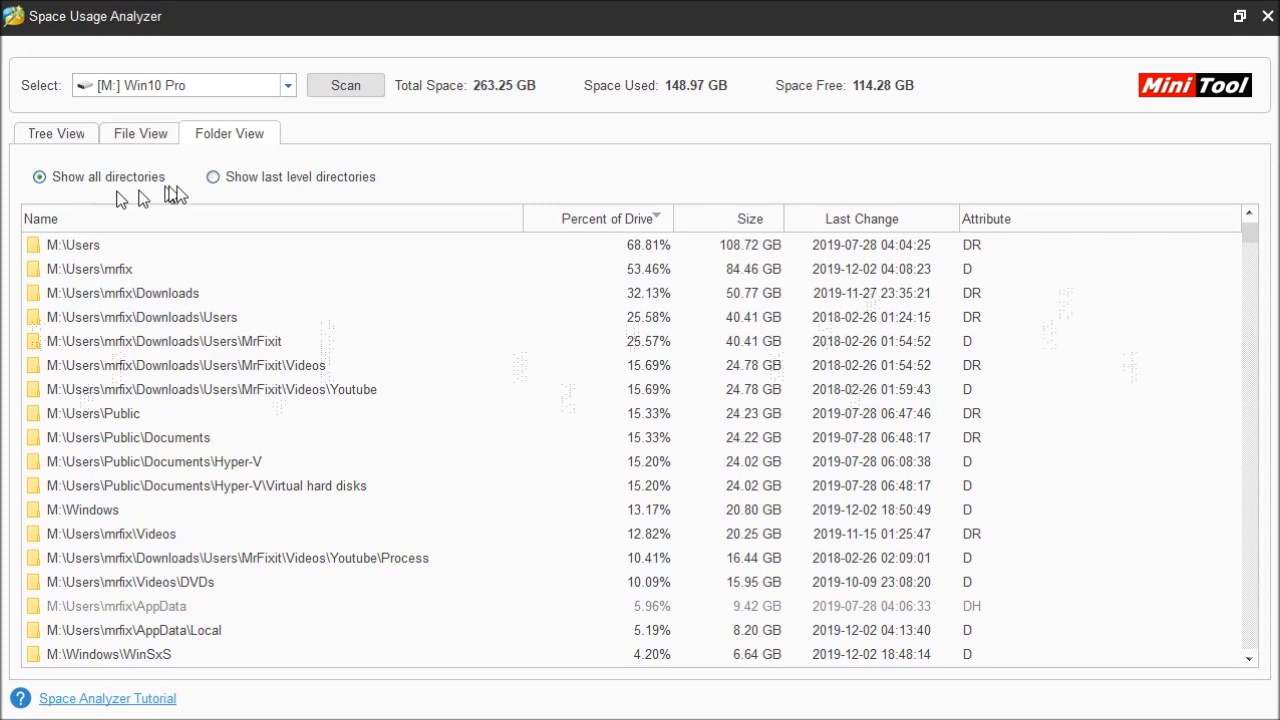
Step: Limit the folder list to last level directories and examine their last change dates and attributes
left_click(213, 177)
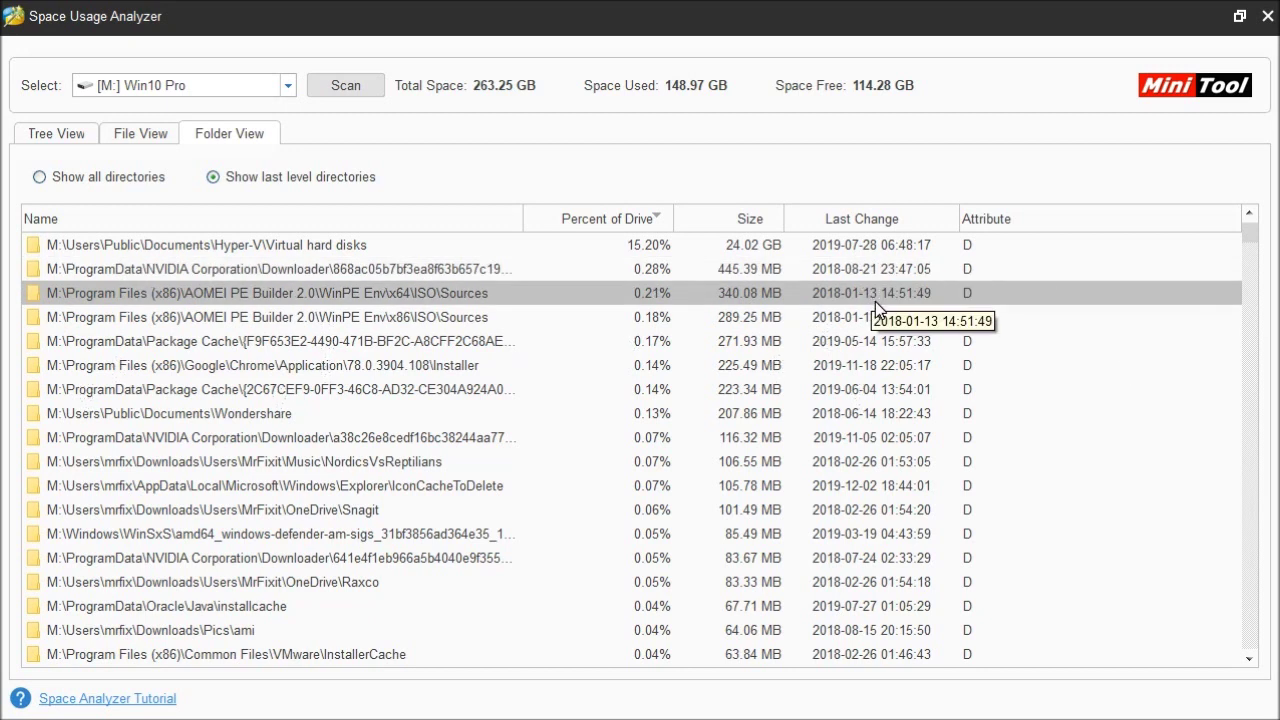
left_click_drag(876, 302, 1006, 274)
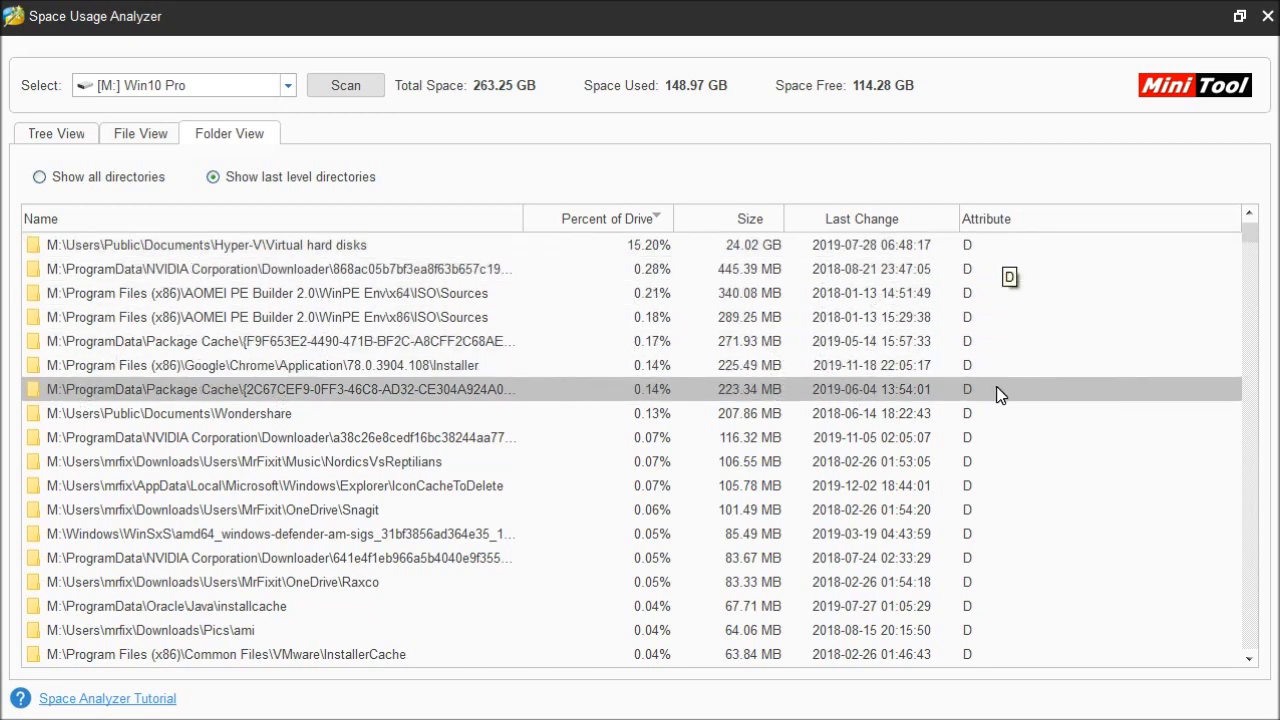